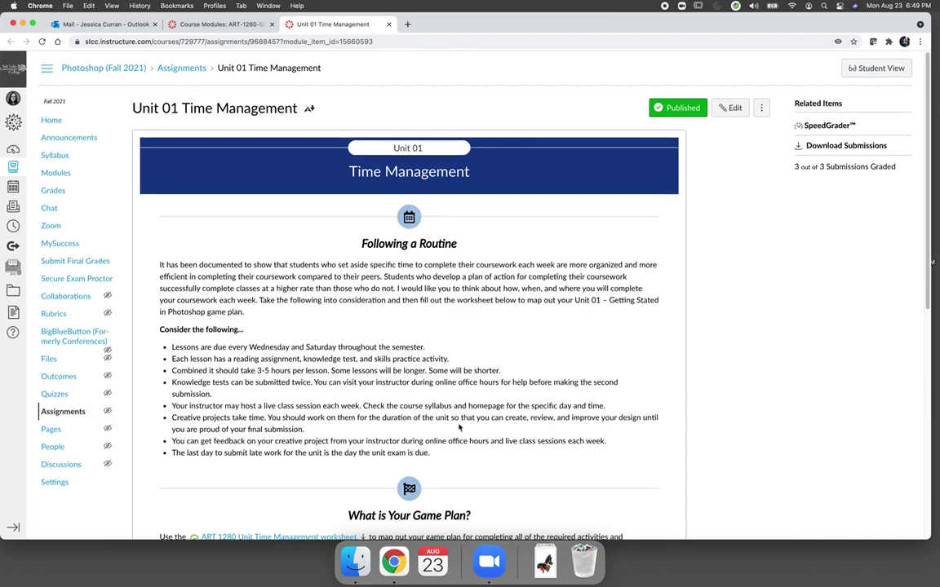
Download the ART 1280 Unit Time Management worksheet from the game plan section of the Unit 01 assignment.
scroll(458, 427, down, 5)
click(305, 246)
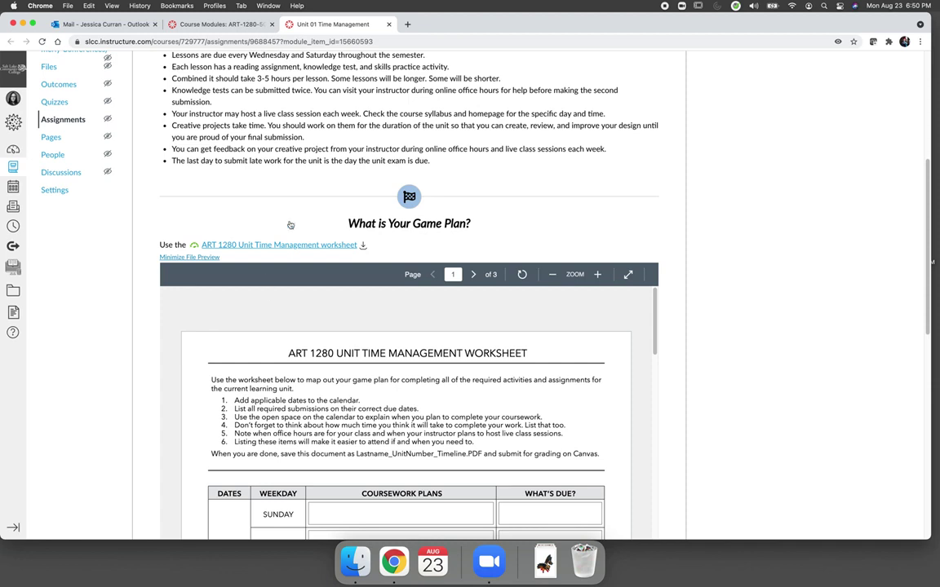
click(362, 245)
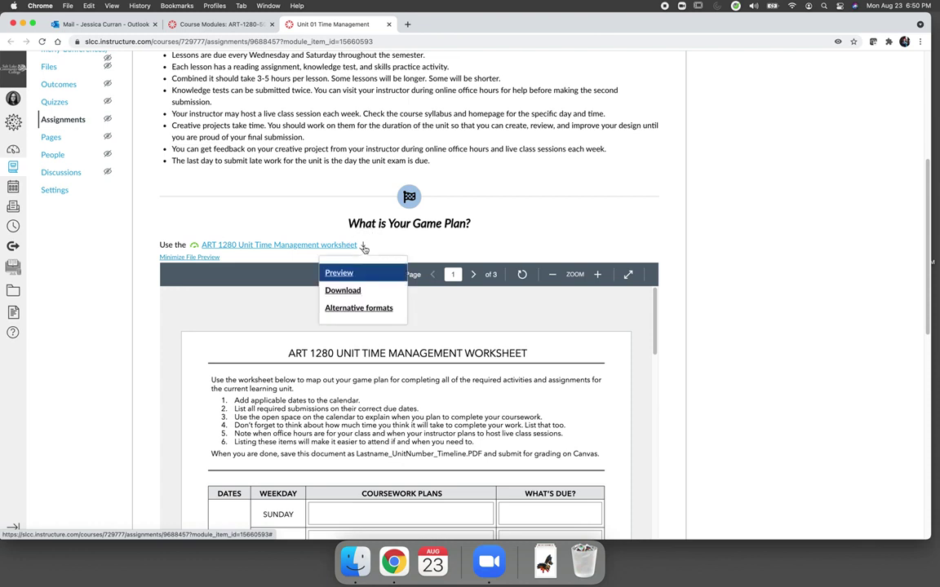
click(348, 292)
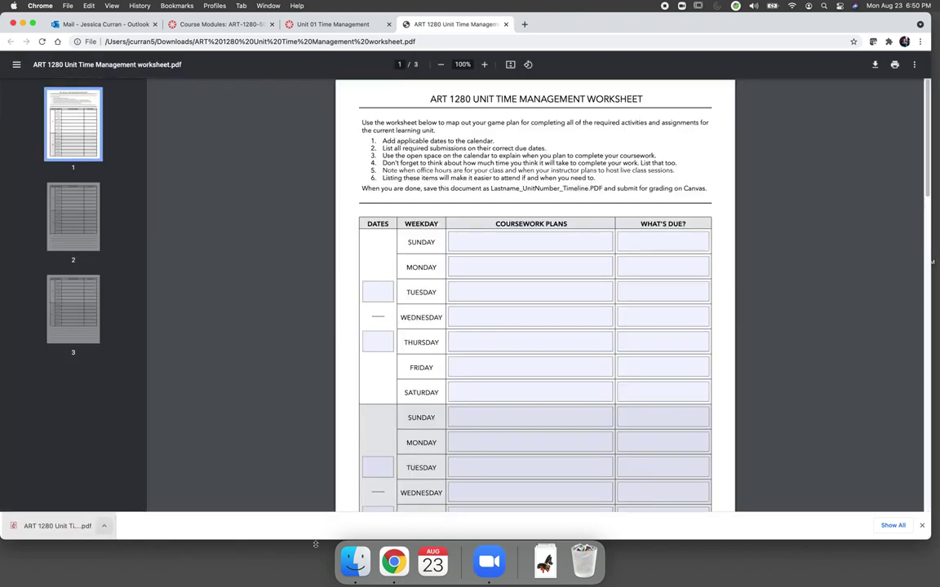
Open the downloaded ART 1280 Unit Time Management worksheet PDF from the Downloads folder in Finder.
click(346, 569)
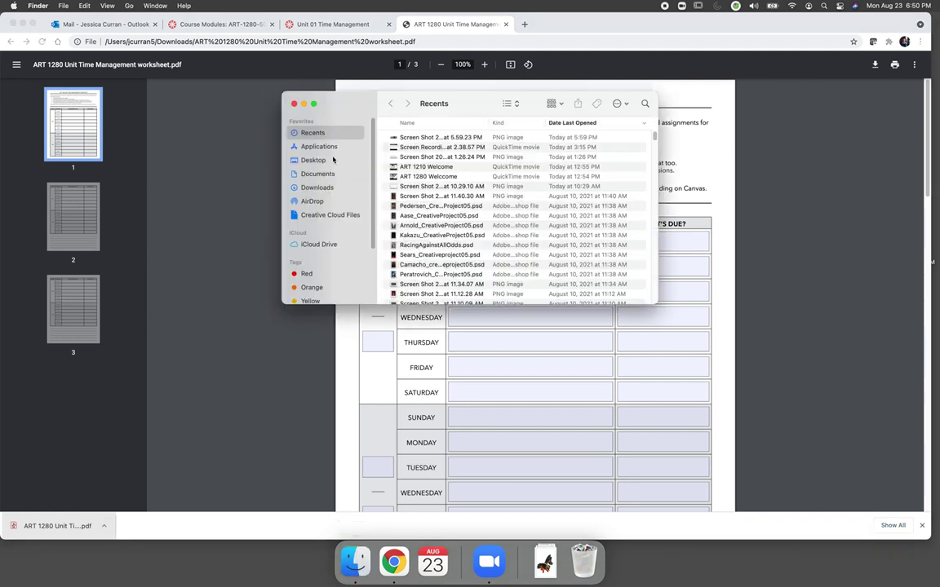
click(319, 147)
scroll(456, 192, up, 3)
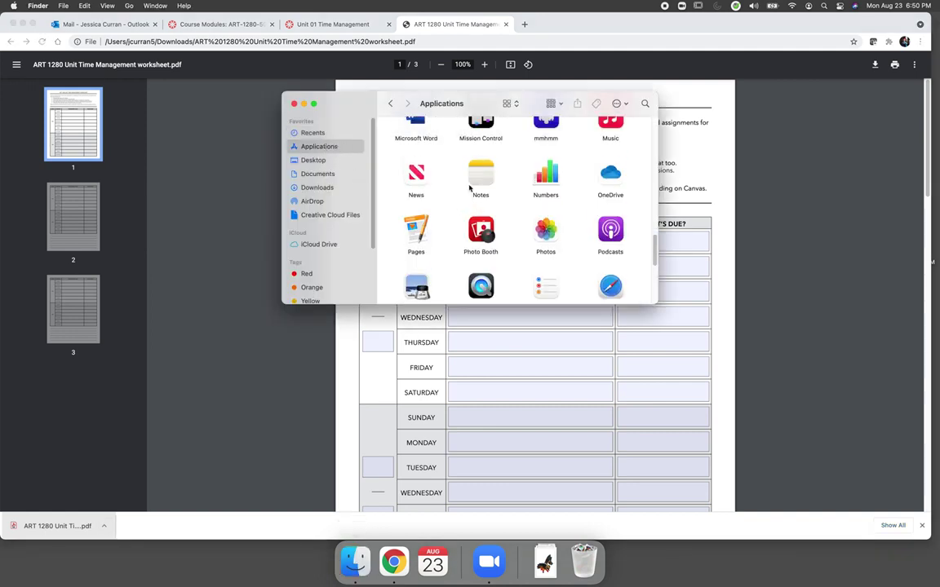
click(316, 190)
click(414, 147)
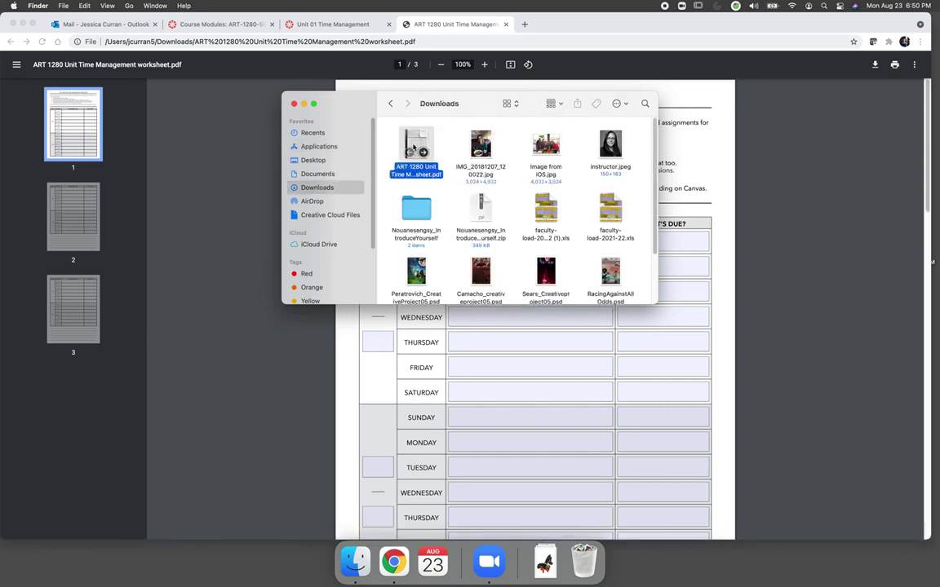
double_click(414, 147)
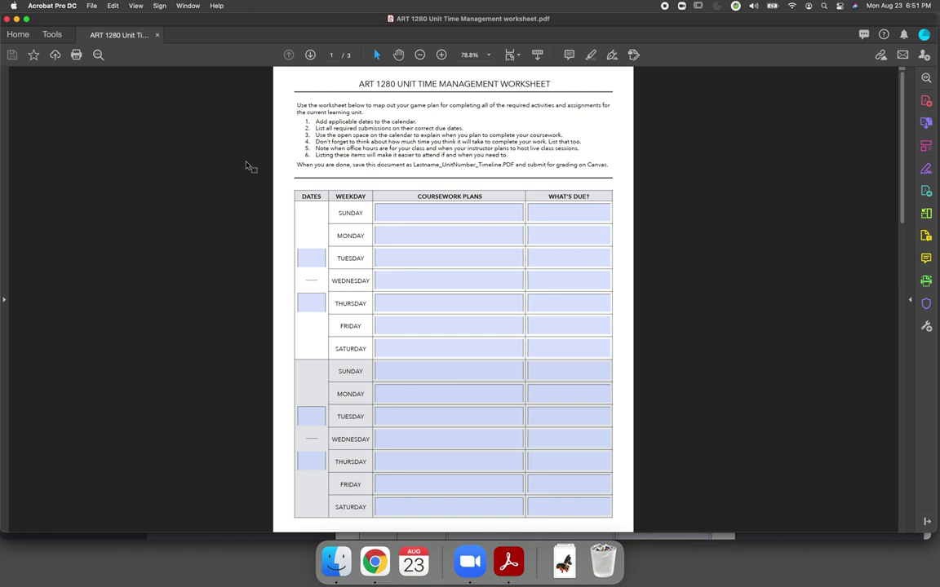
Switch to Chrome and open the ART 1280 semester schedule from the course home page to check the due dates.
click(310, 258)
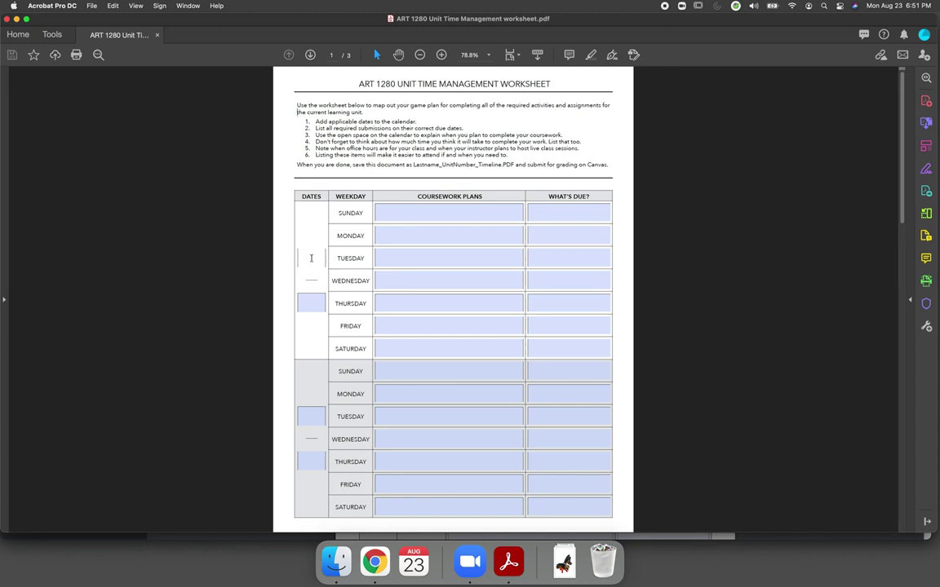
click(374, 562)
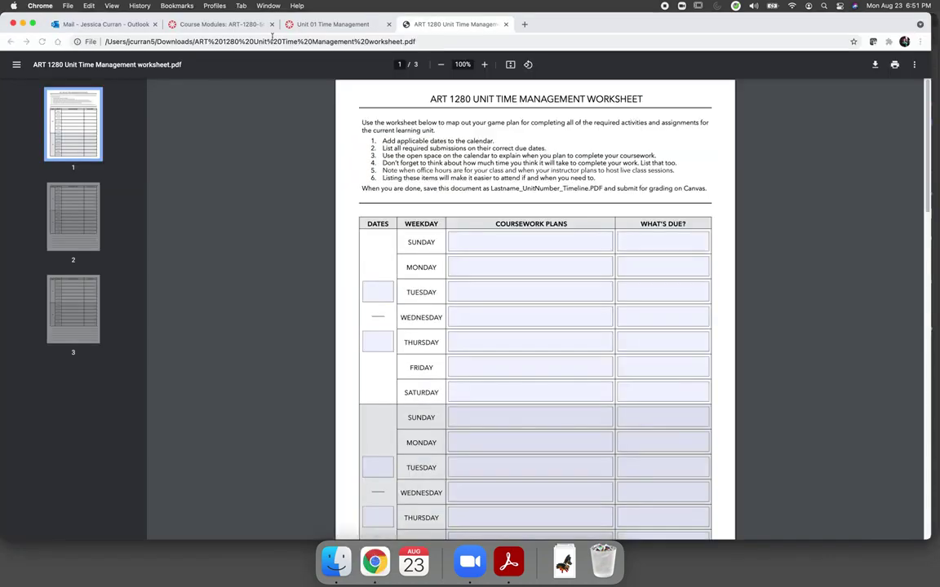
click(202, 25)
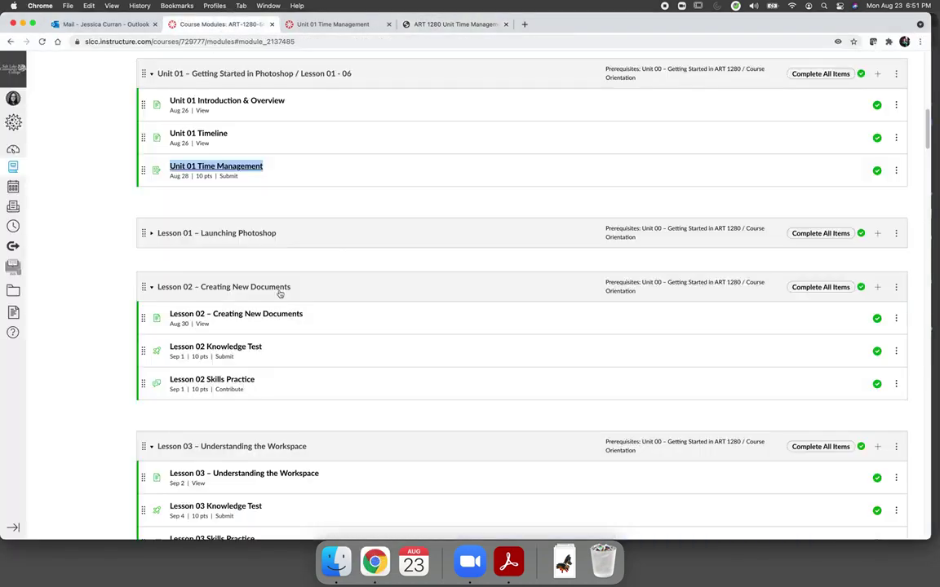
click(51, 121)
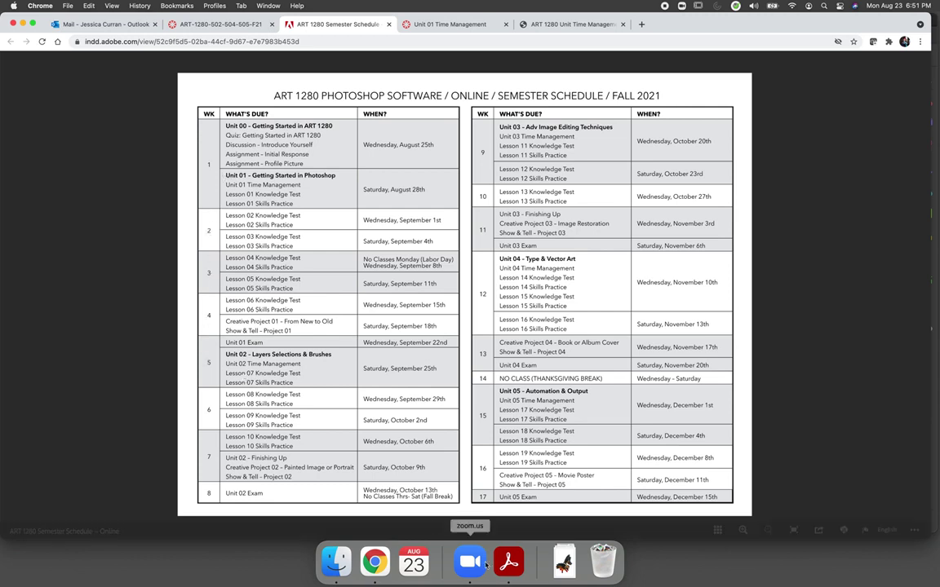
Switch to Acrobat and enter 8/24 and 8/28 as the first week's date range in the worksheet.
click(509, 564)
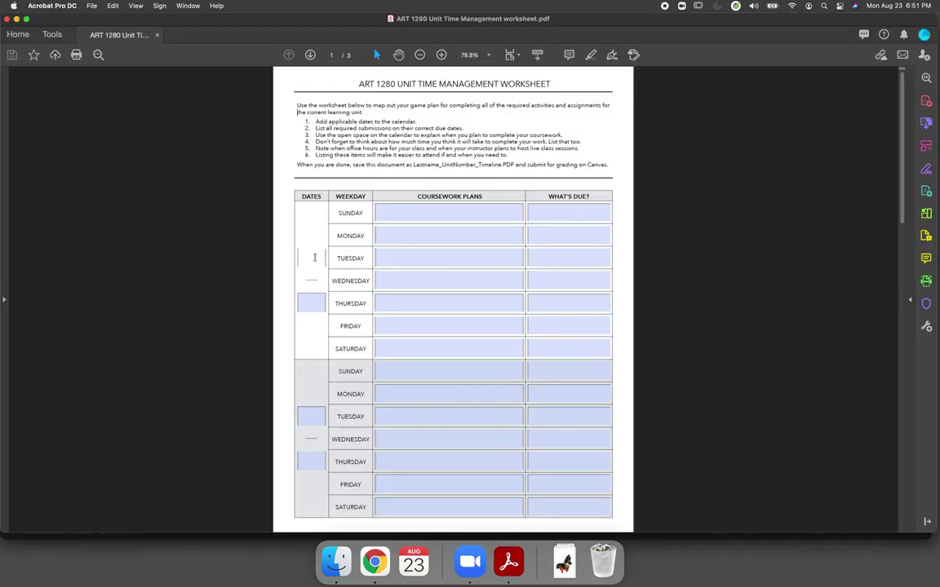
click(314, 257)
text(8/24)
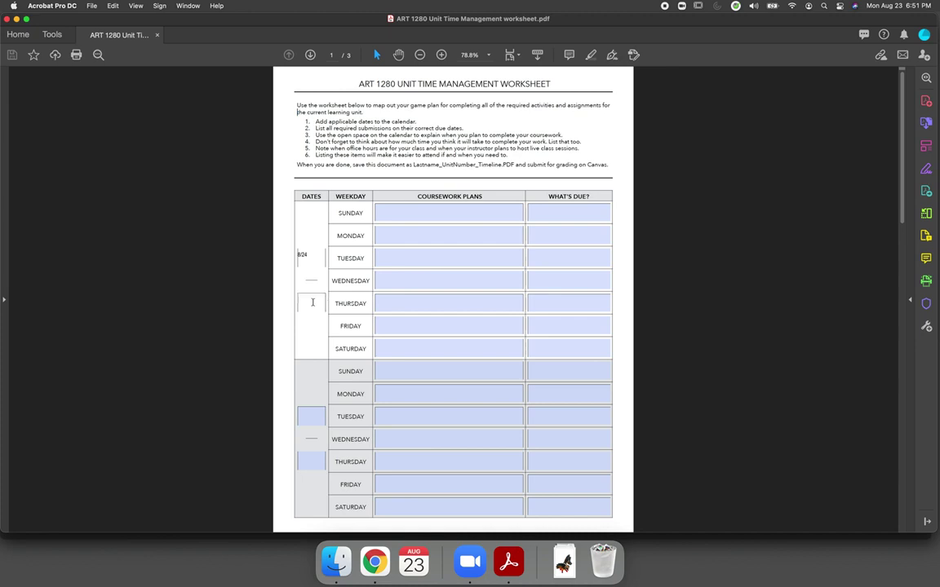
click(312, 302)
text(8/)
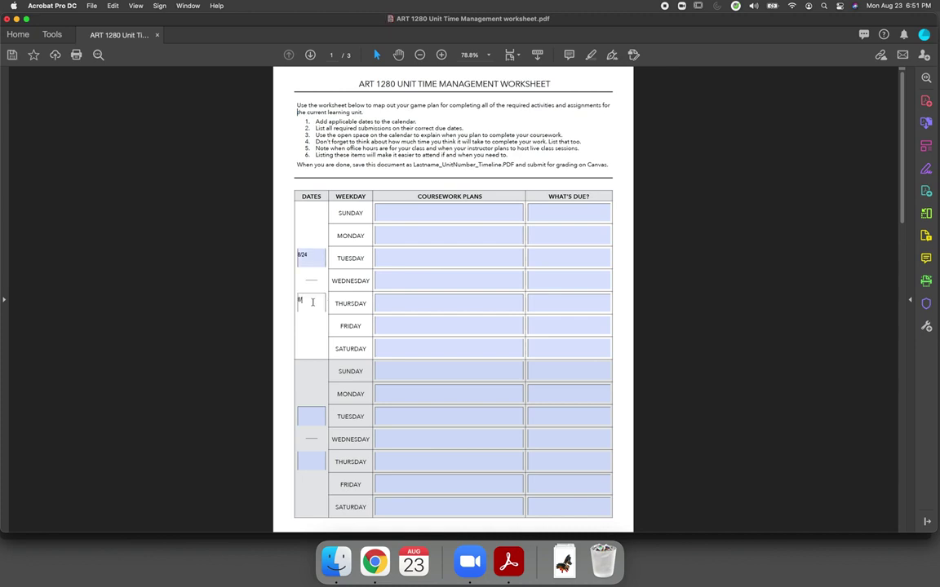
text(28)
Enter 8/30 and 9/4 as the second week's date range in the worksheet.
click(312, 416)
text(8/30)
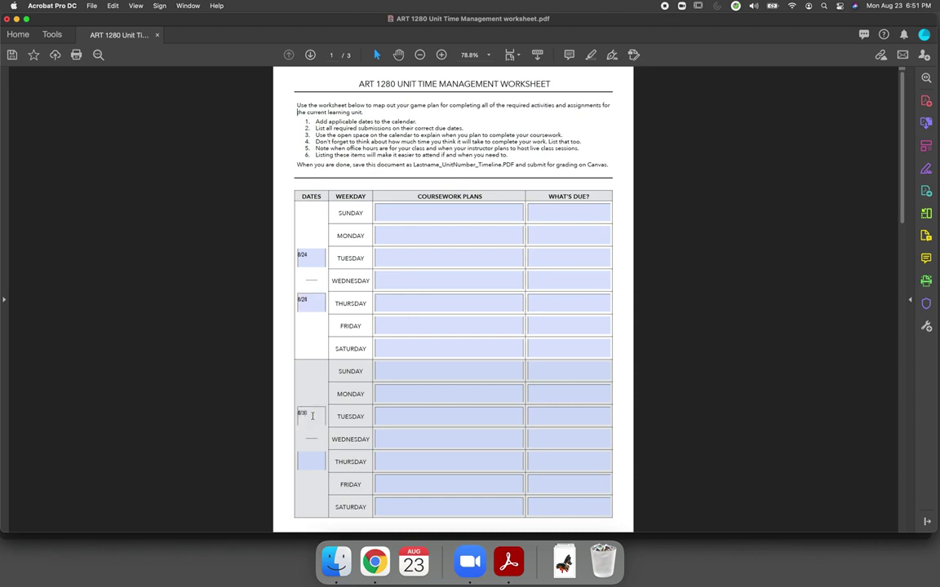
click(315, 460)
text(9)
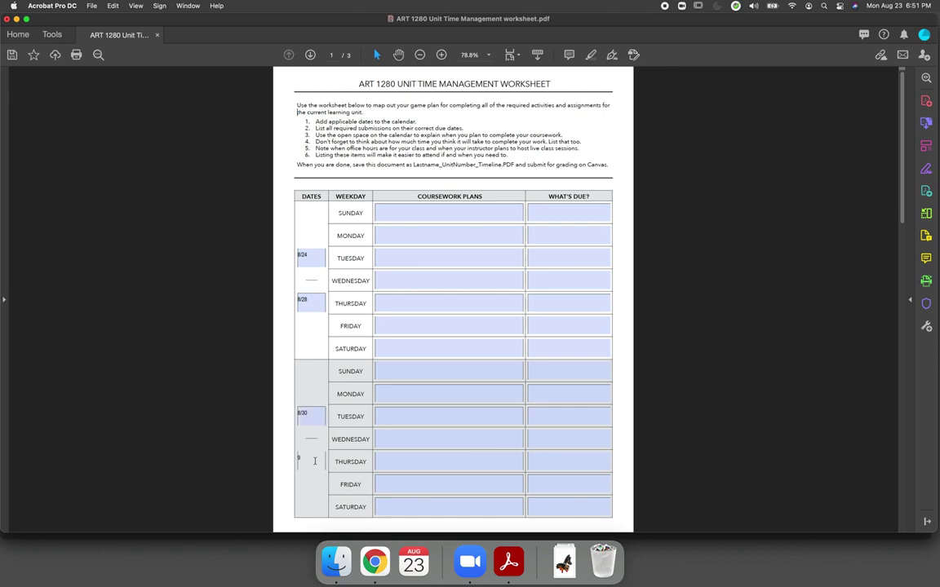
text(/4)
Replace the first week's two date entries with WEEK and 01.
click(306, 261)
scroll(298, 389, down, 10)
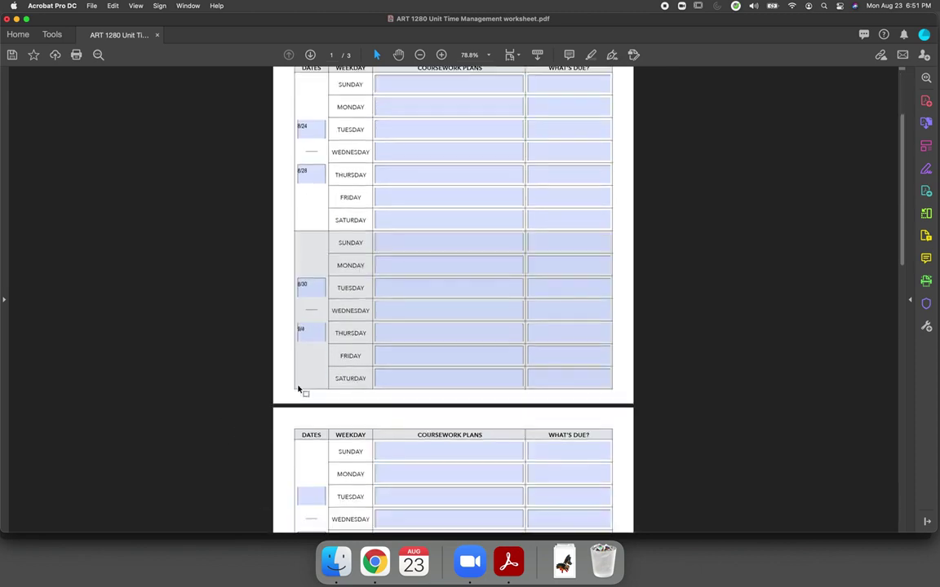
scroll(298, 386, up, 10)
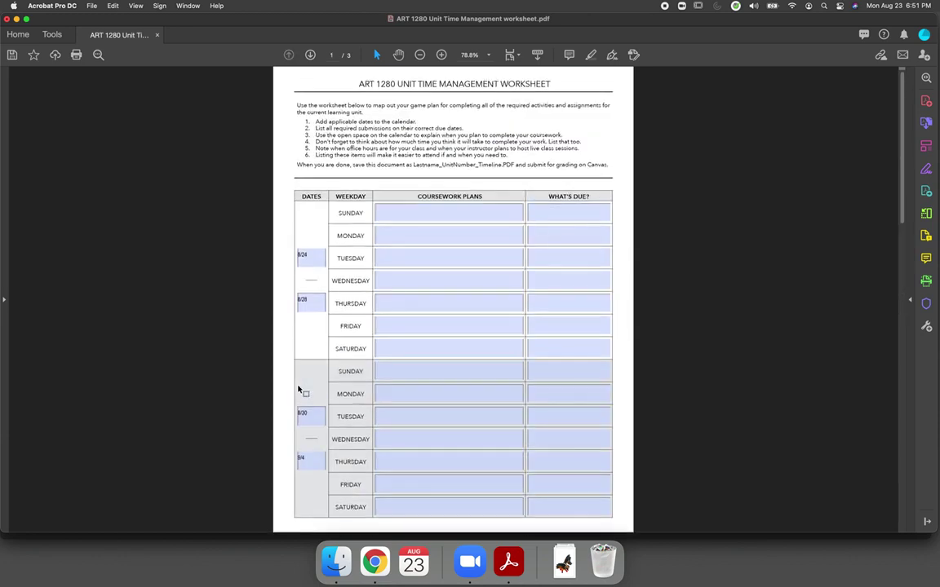
double_click(294, 255)
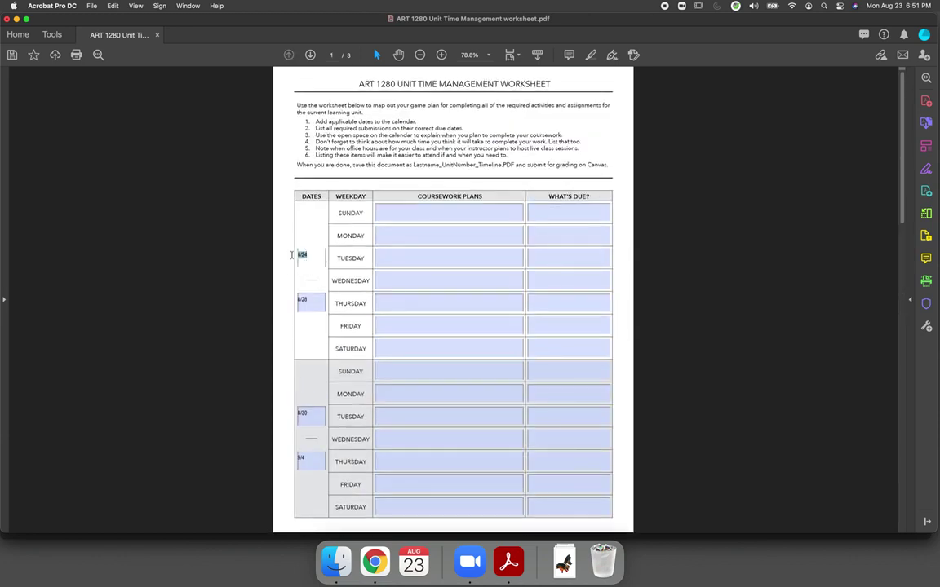
text(WEEK)
click(310, 303)
text(01)
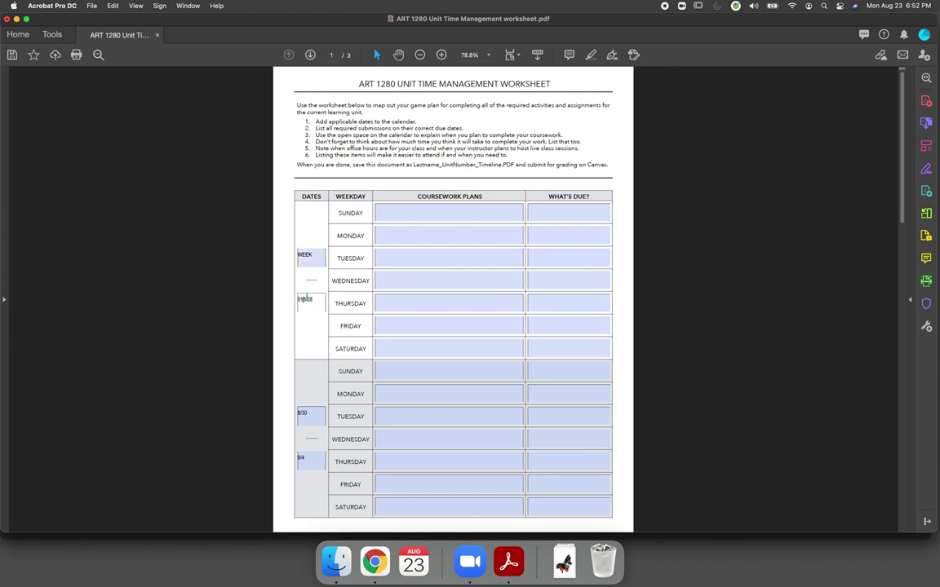
click(280, 300)
text(01)
click(606, 297)
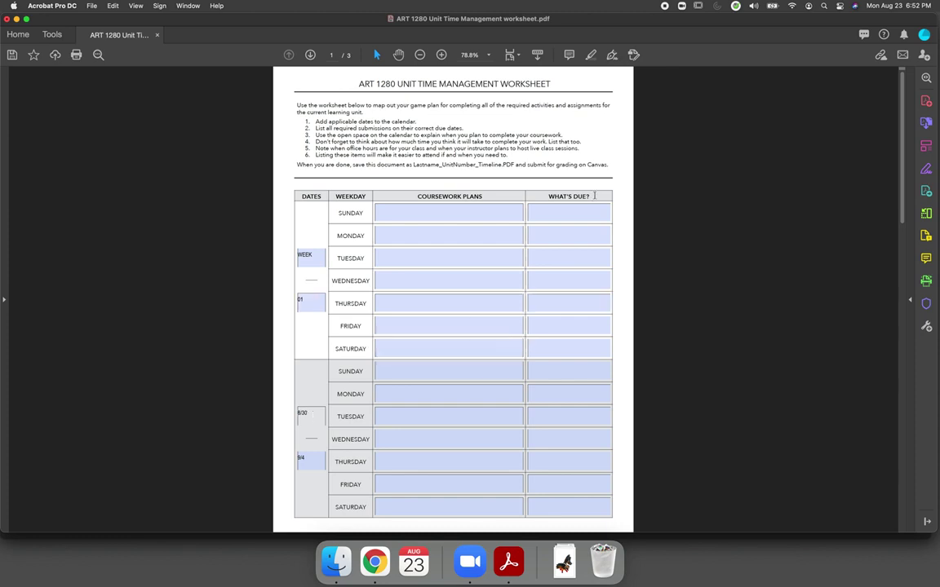
Switch to Chrome and copy the three Unit 01 – Getting Started in Photoshop activities from the course home page's Unit 01 schedule.
click(374, 561)
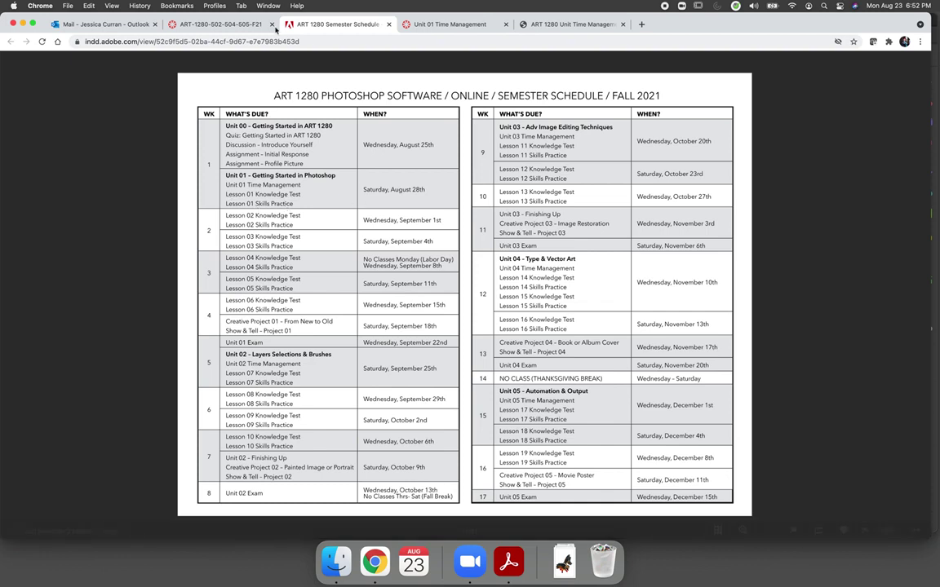
click(249, 27)
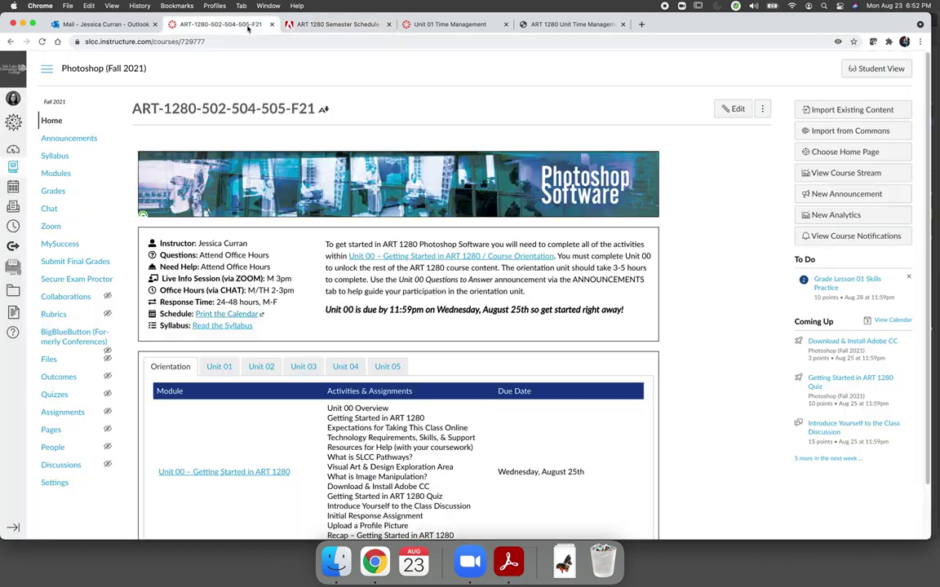
scroll(245, 367, down, 2)
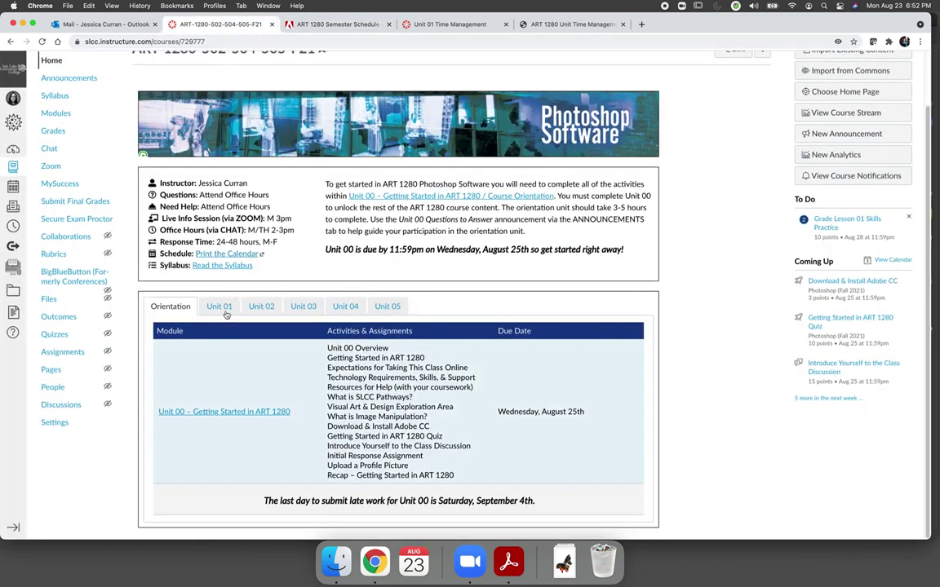
click(219, 302)
scroll(417, 302, down, 1)
drag(420, 316, 327, 296)
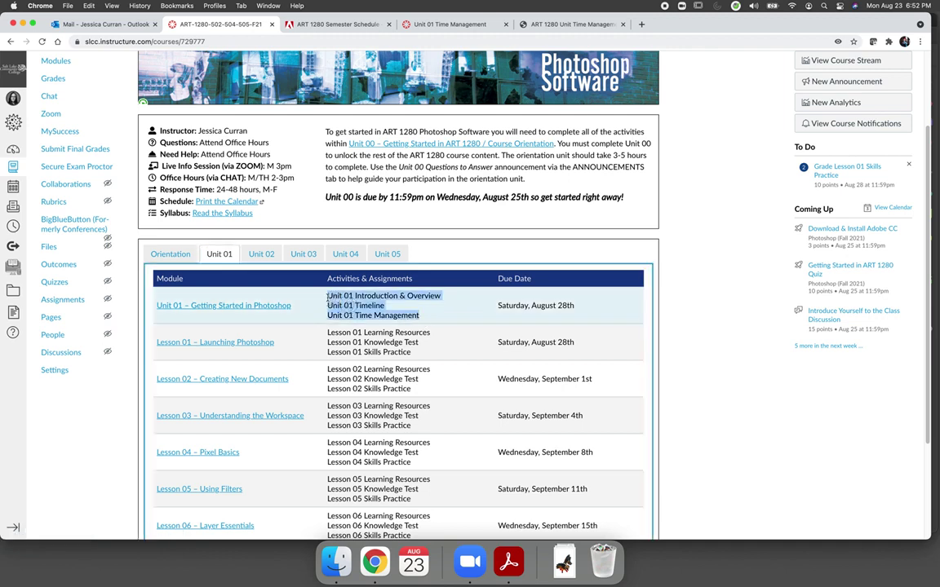
In Acrobat, try pasting the copied activities into the first Saturday's What's Due field, and clear the field again.
click(509, 561)
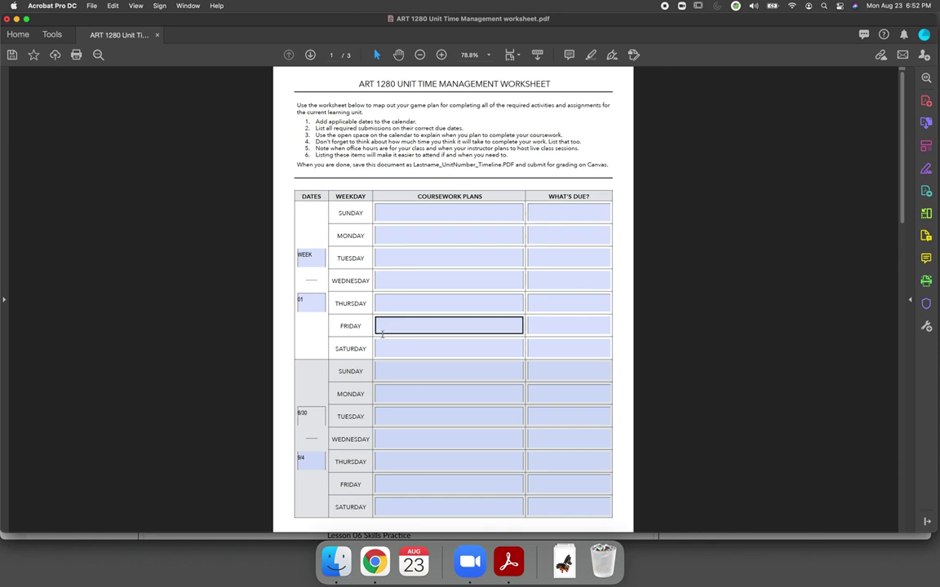
click(561, 349)
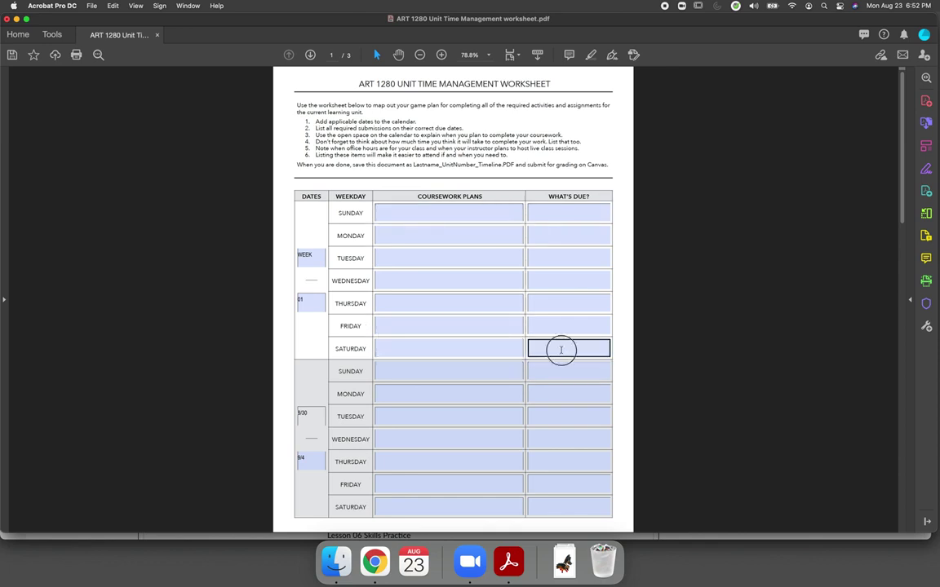
text(Unit 01 Introduction & Overview Unit 01 Timeline)
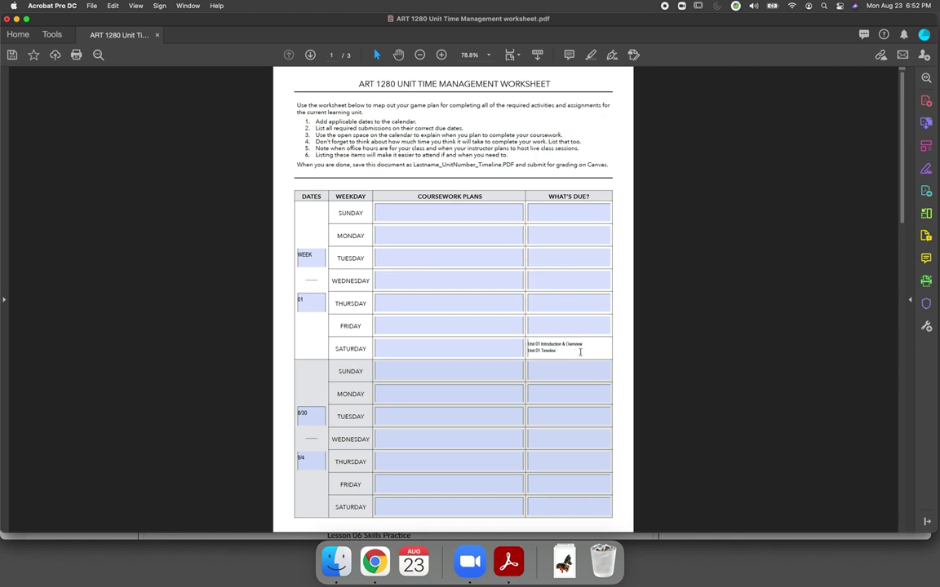
click(495, 348)
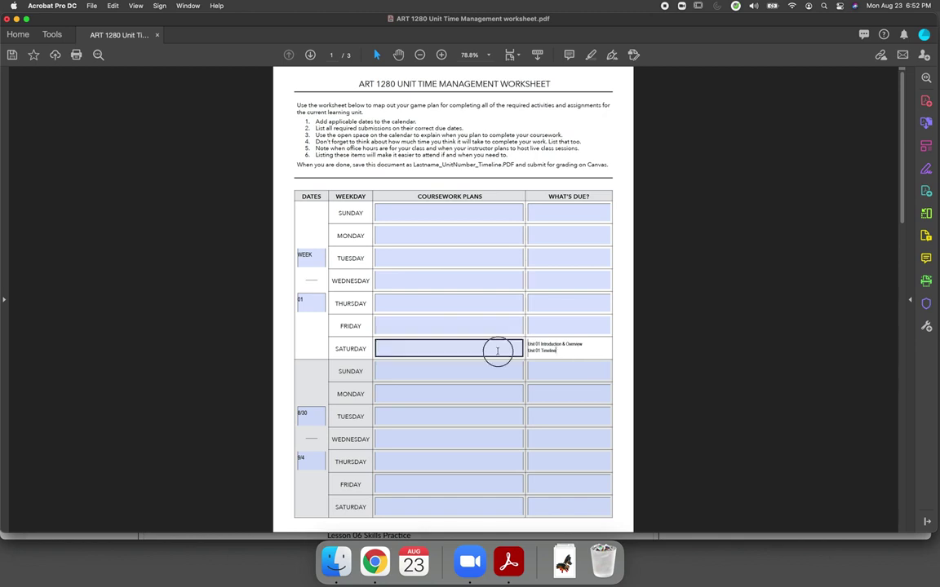
click(592, 350)
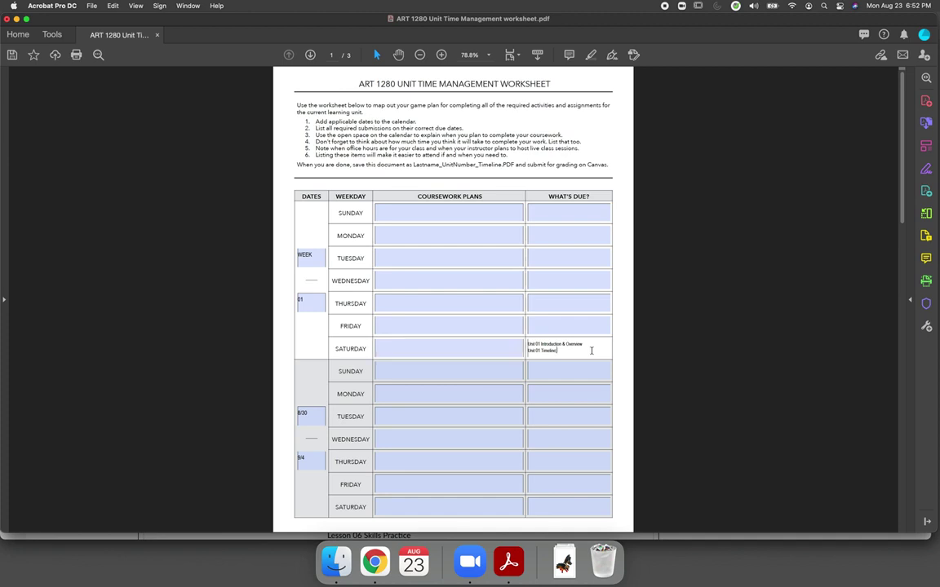
key(super+a)
key(BackSpace)
Copy only "Unit 01 Time Management" from the course schedule in Chrome into the worksheet's first Saturday What's Due field in Acrobat.
click(374, 562)
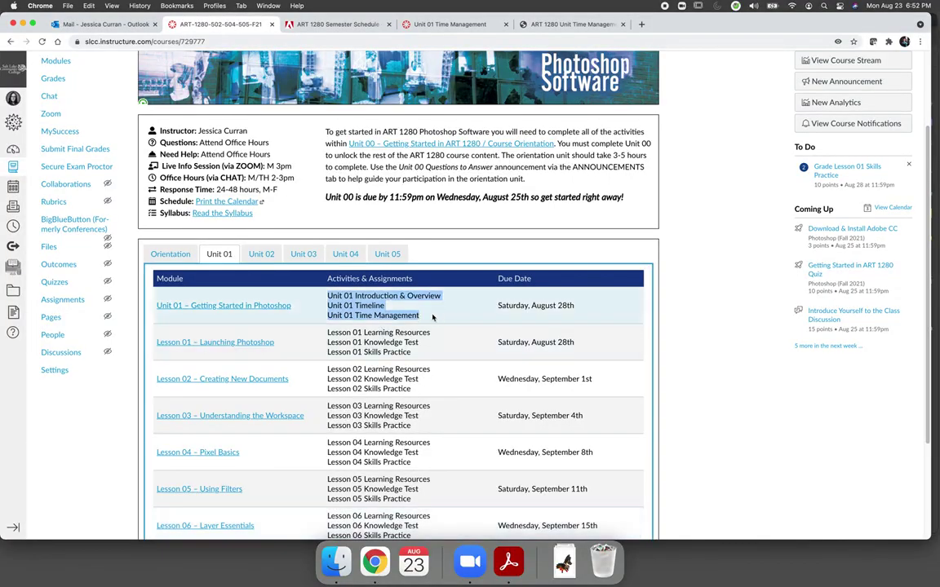
click(432, 318)
scroll(428, 320, down, 1)
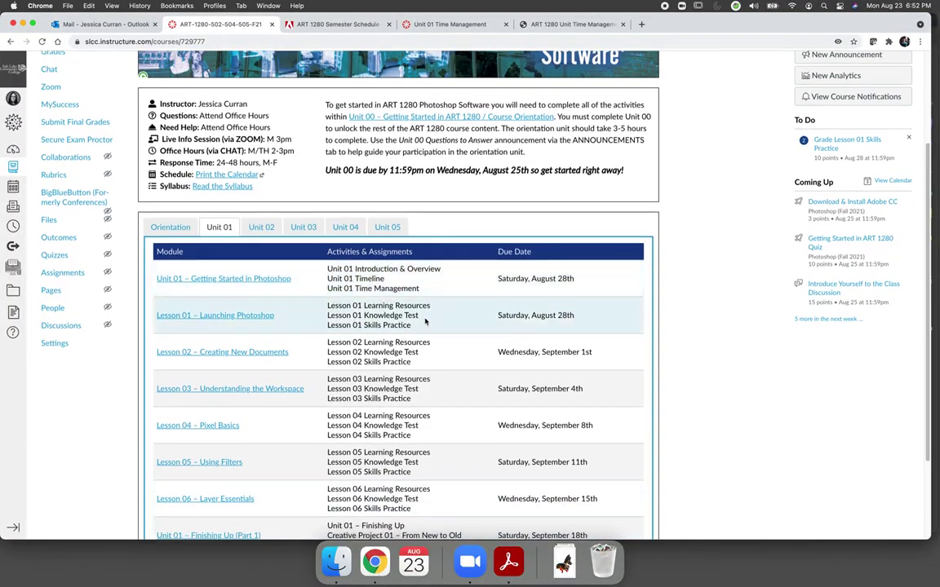
drag(419, 288, 325, 288)
key(super+c)
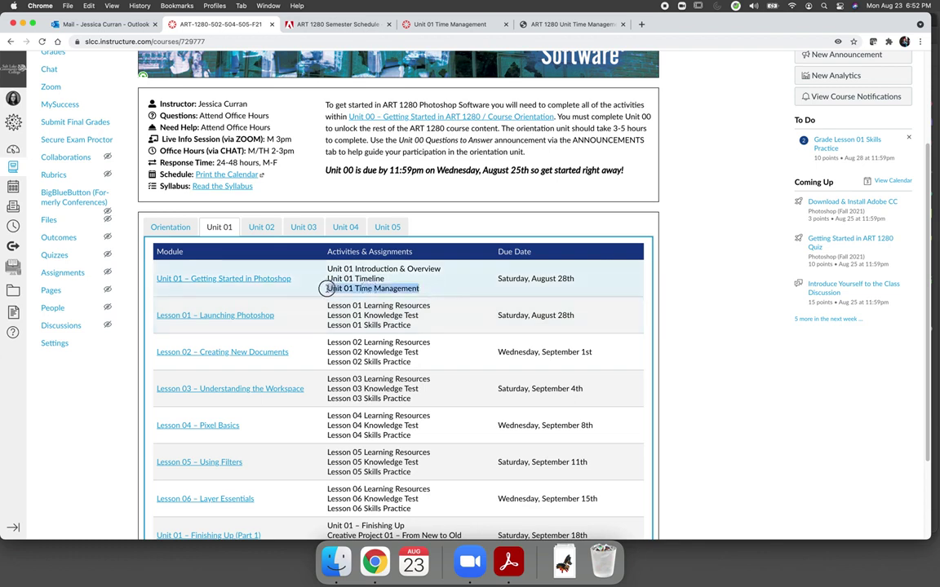
click(504, 569)
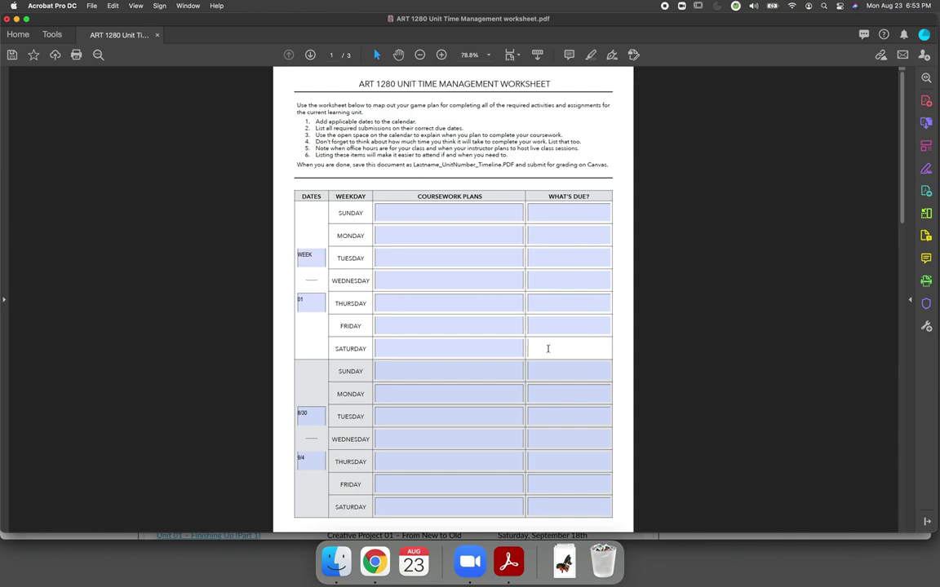
key(super+v)
Check Lesson 01's tests in Chrome's course schedule and add "Lesson 01 KT & SP" below Unit 01 Time Management in Acrobat's first Saturday What's Due field.
click(375, 562)
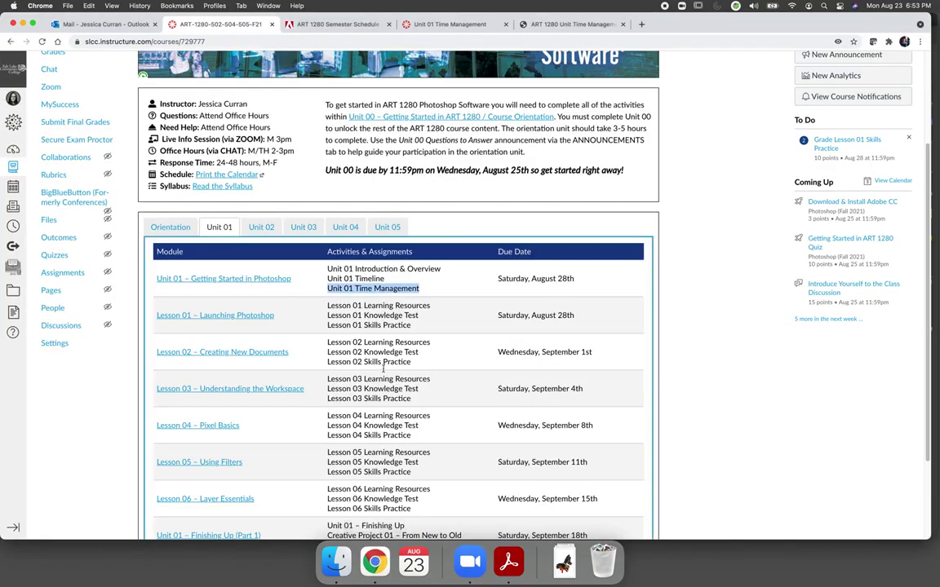
drag(412, 326, 325, 321)
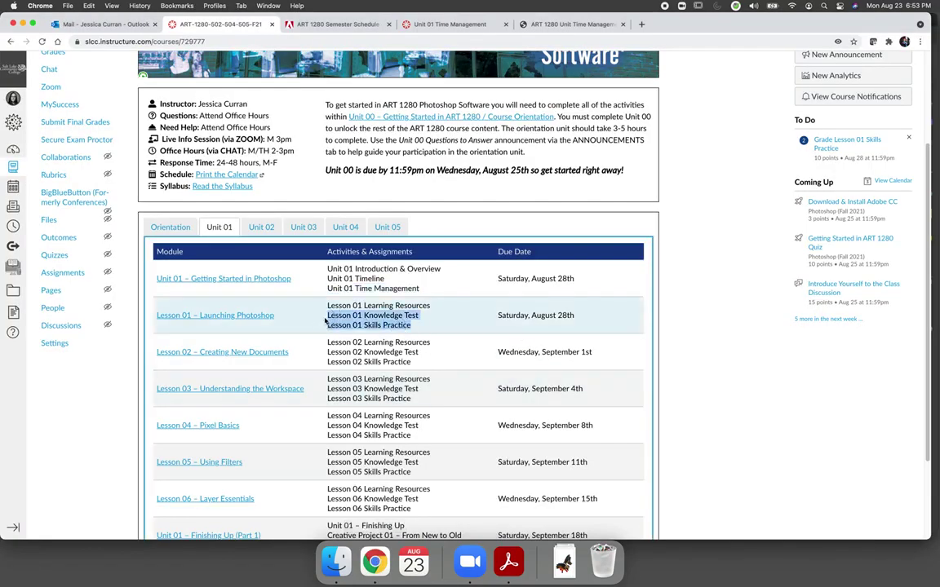
click(508, 561)
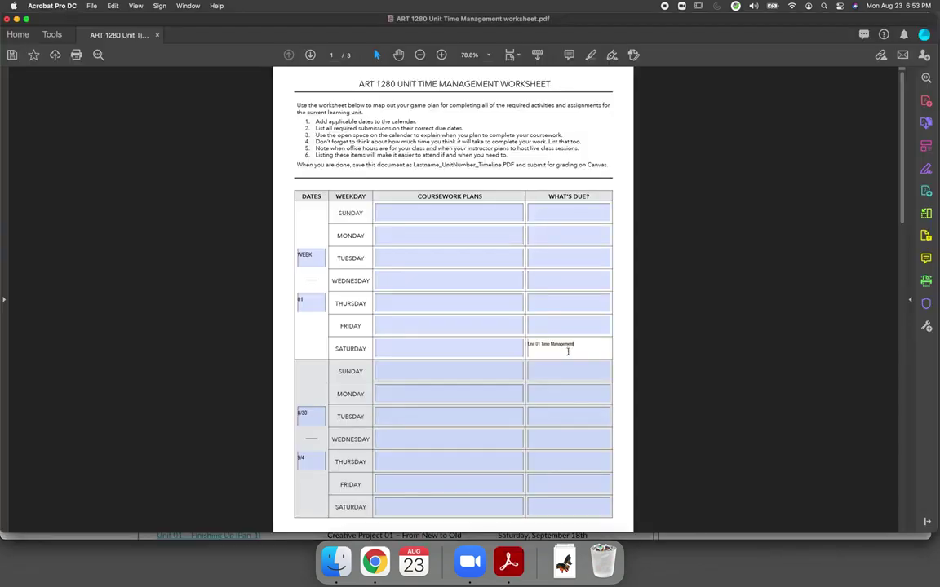
text(Lesson 01 Knowledge Test)
drag(581, 351, 548, 350)
key(BackSpace)
click(470, 372)
click(562, 350)
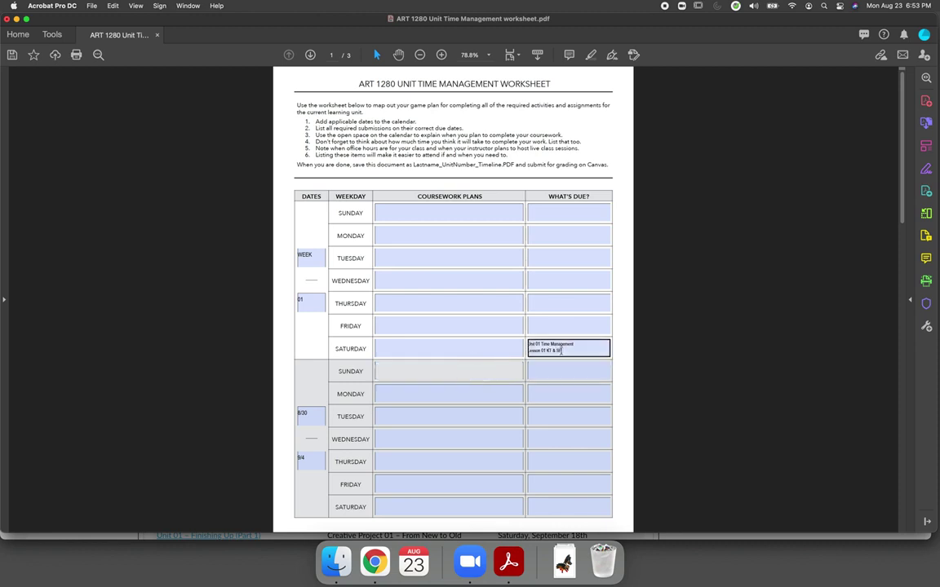
click(537, 301)
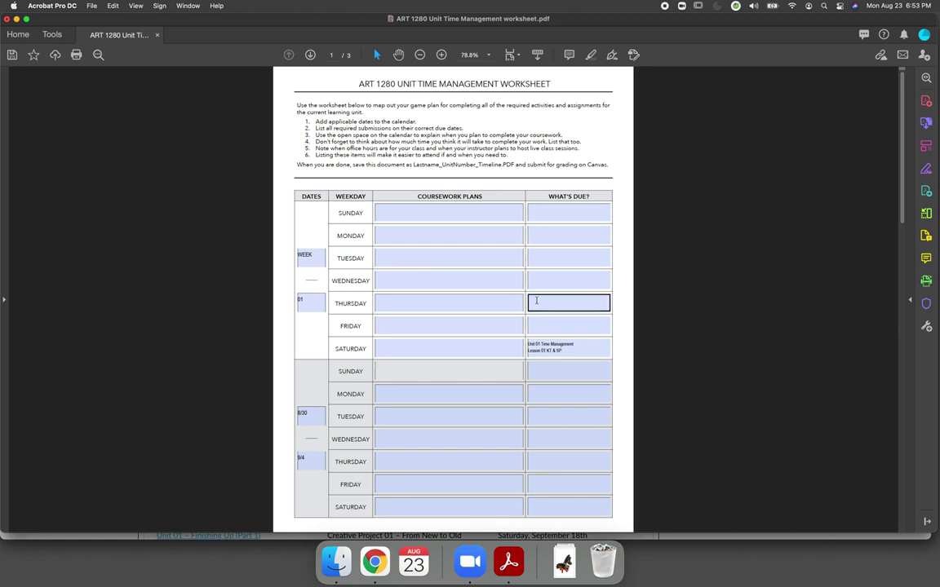
click(519, 281)
click(462, 130)
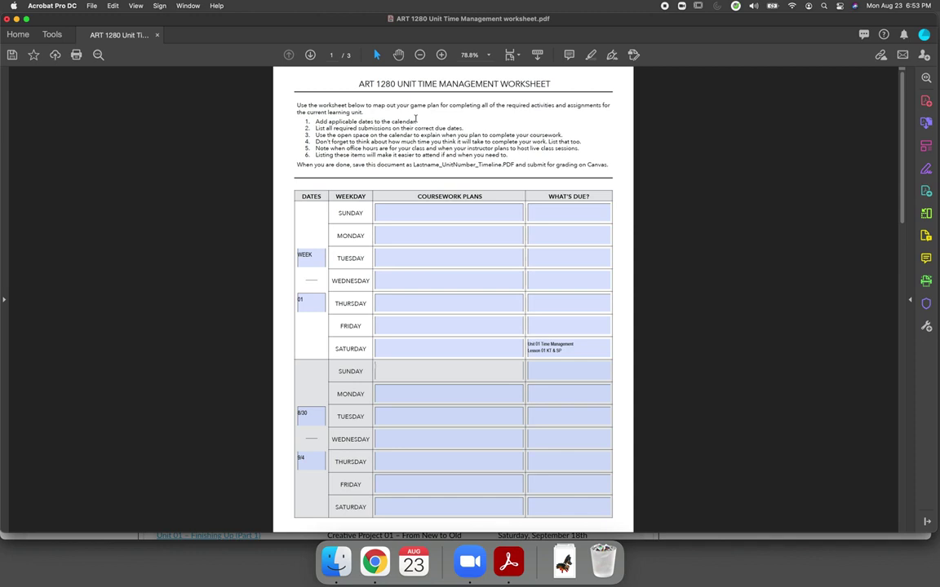
click(539, 279)
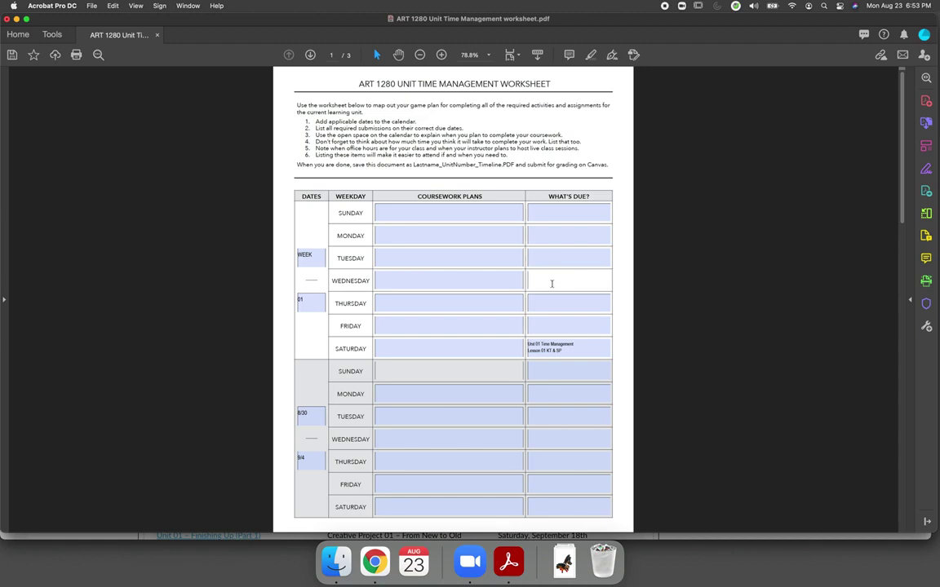
Check Lesson 02 in Chrome, then reuse Acrobat's Lesson 01 line to enter "Lesson 02 KT & SP" as due on the second week's Wednesday.
click(374, 561)
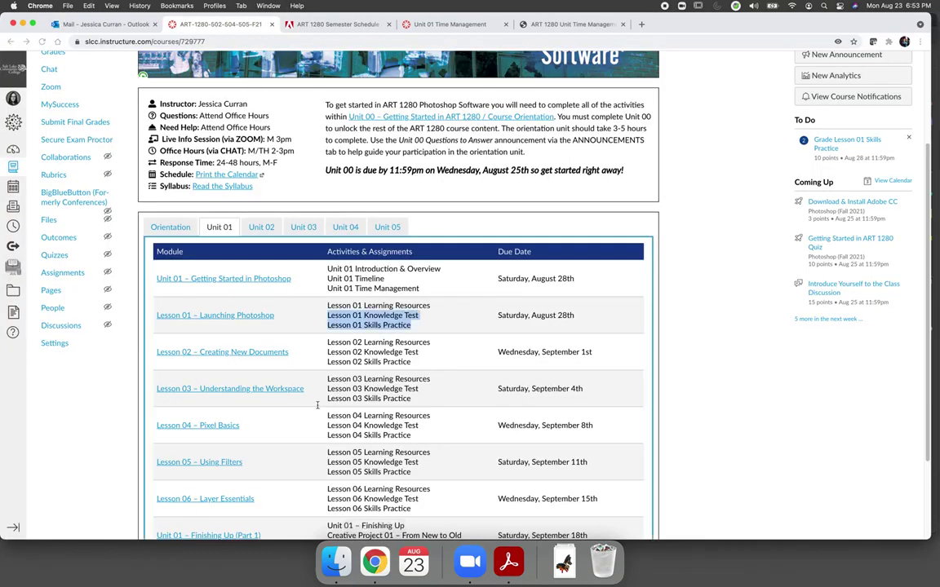
scroll(319, 408, down, 2)
scroll(319, 410, down, 2)
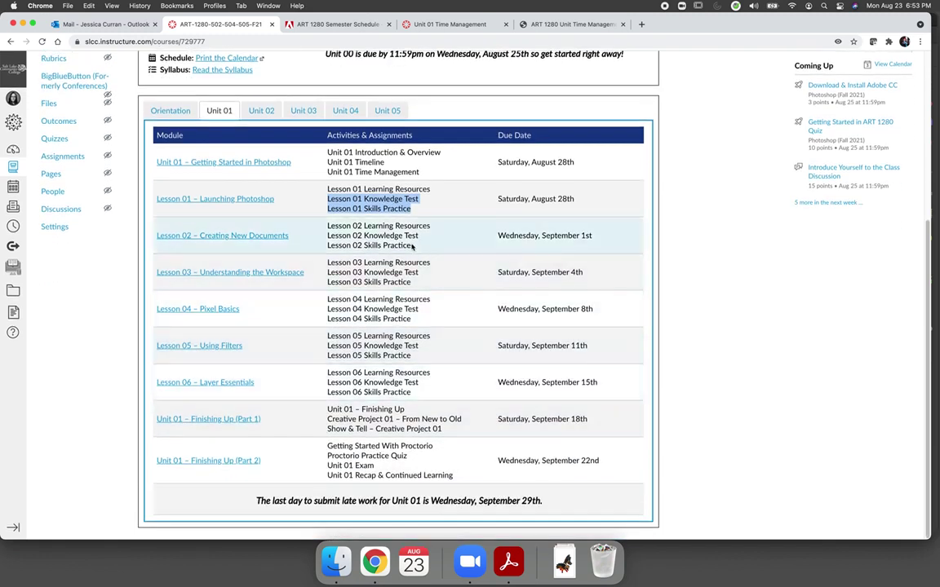
click(506, 556)
click(568, 349)
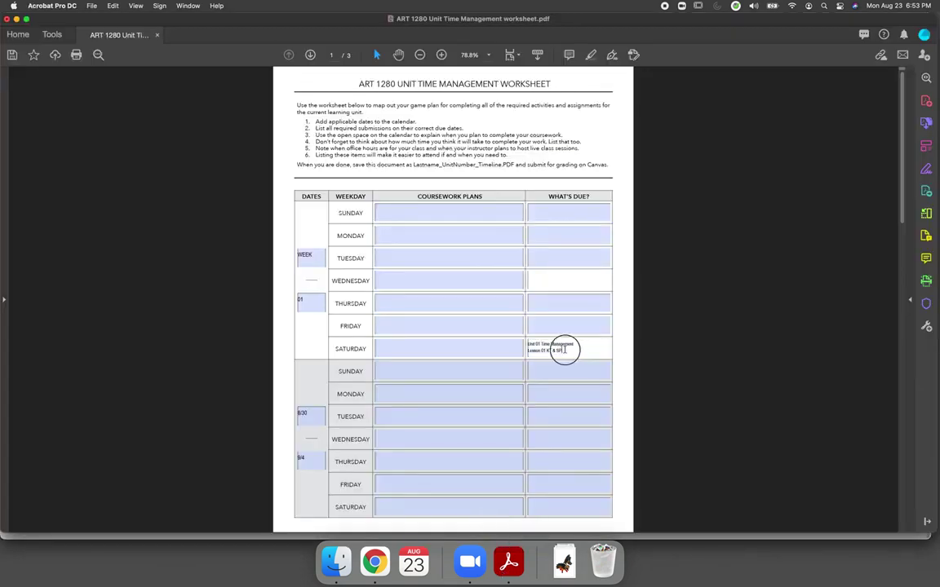
triple_click(562, 348)
key(super+c)
click(472, 376)
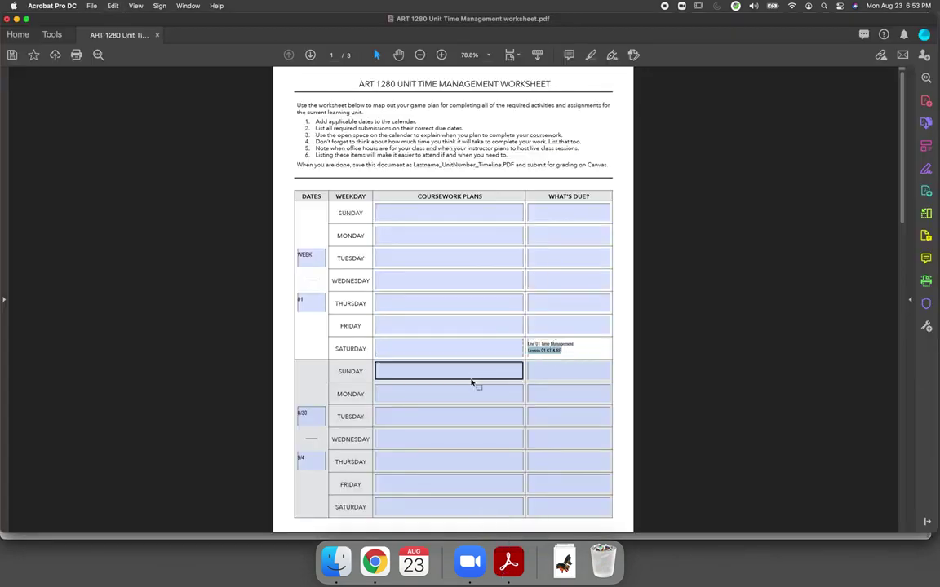
click(549, 438)
key(super+v)
drag(544, 436, 559, 434)
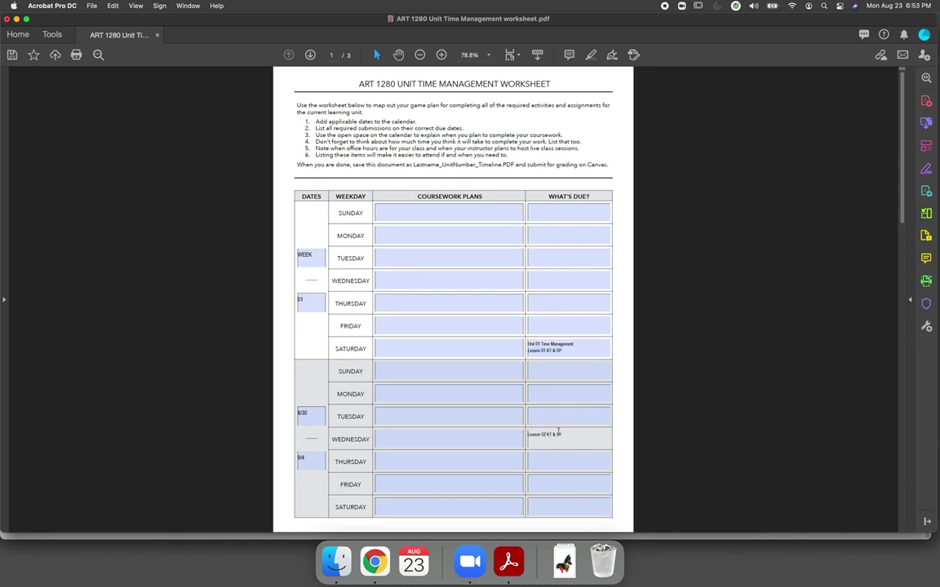
key(Tab)
Check Lesson 03 in Chrome, then copy Acrobat's Lesson 02 line to the second Saturday's What's Due field and change it to "Lesson 03 KT & SP".
click(375, 561)
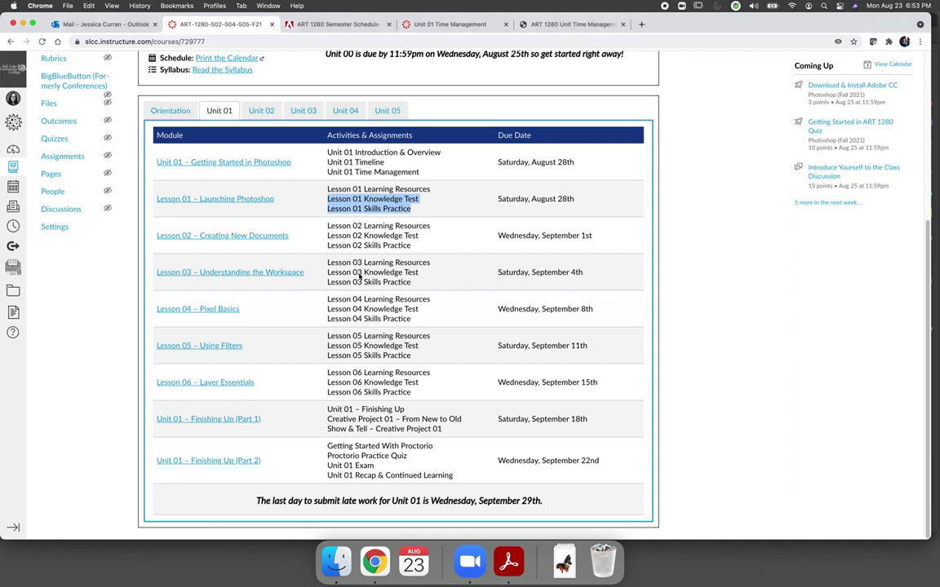
click(508, 563)
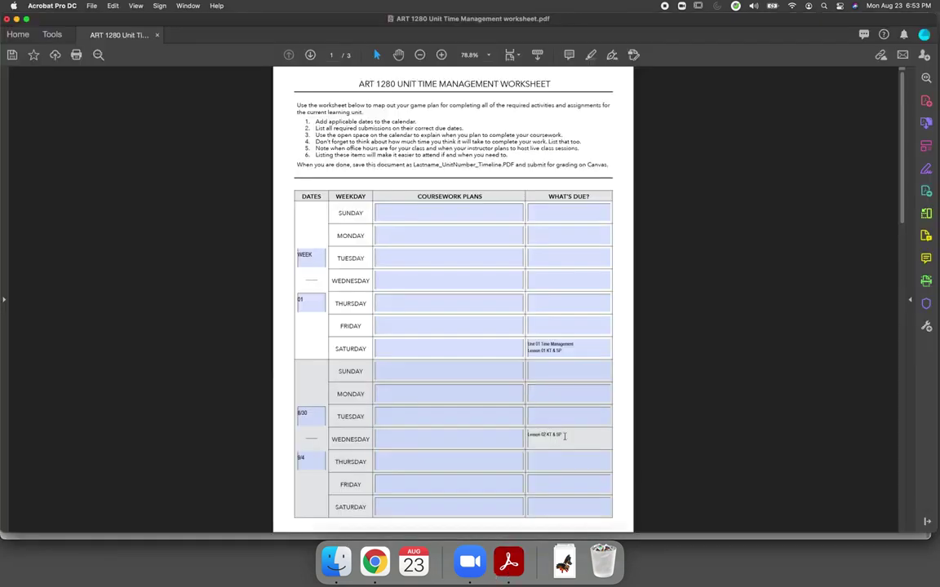
drag(562, 435, 527, 435)
key(cmd+c)
click(504, 413)
scroll(504, 416, down, 1)
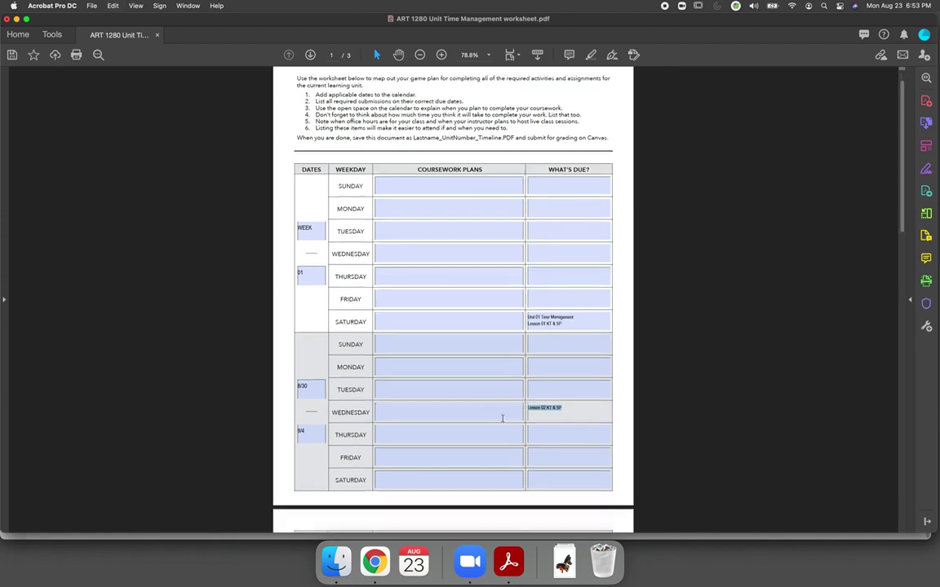
click(542, 441)
click(550, 480)
key(cmd+v)
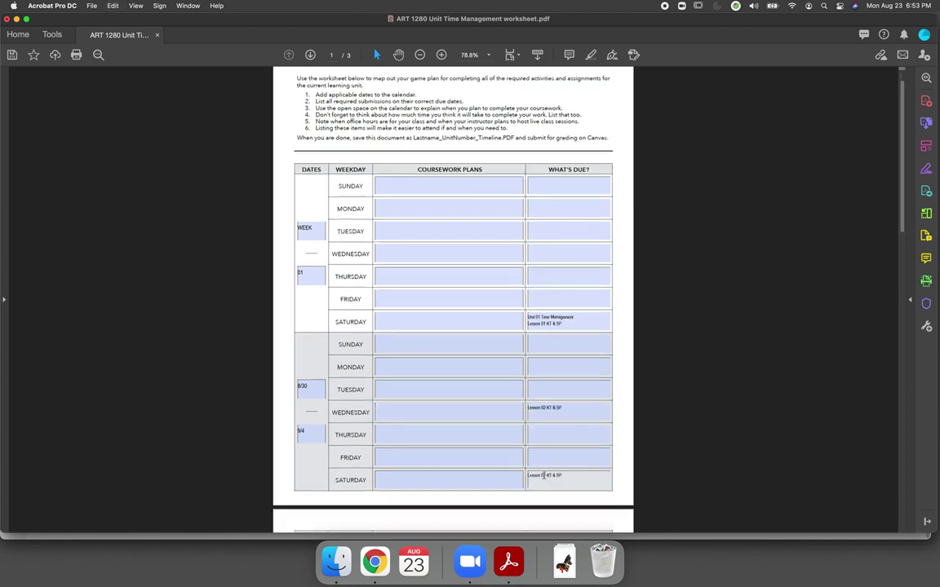
click(545, 476)
key(BackSpace)
click(478, 455)
Enter "Work on Lesson 01 Launching Photoshop" in Acrobat's first Monday Coursework Plans field, checking the lesson title in Chrome's course schedule.
click(428, 413)
scroll(424, 411, down, 5)
scroll(423, 376, up, 6)
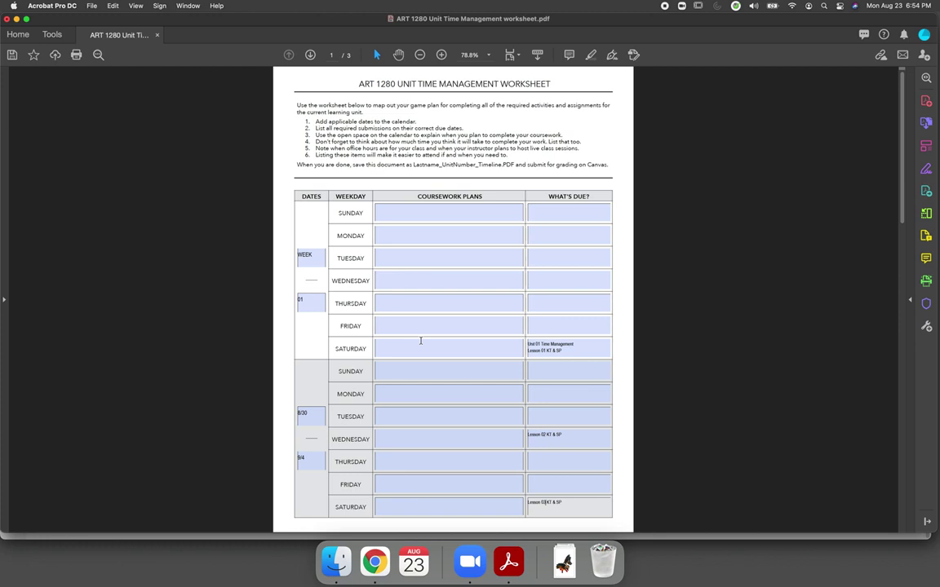
click(434, 260)
click(433, 237)
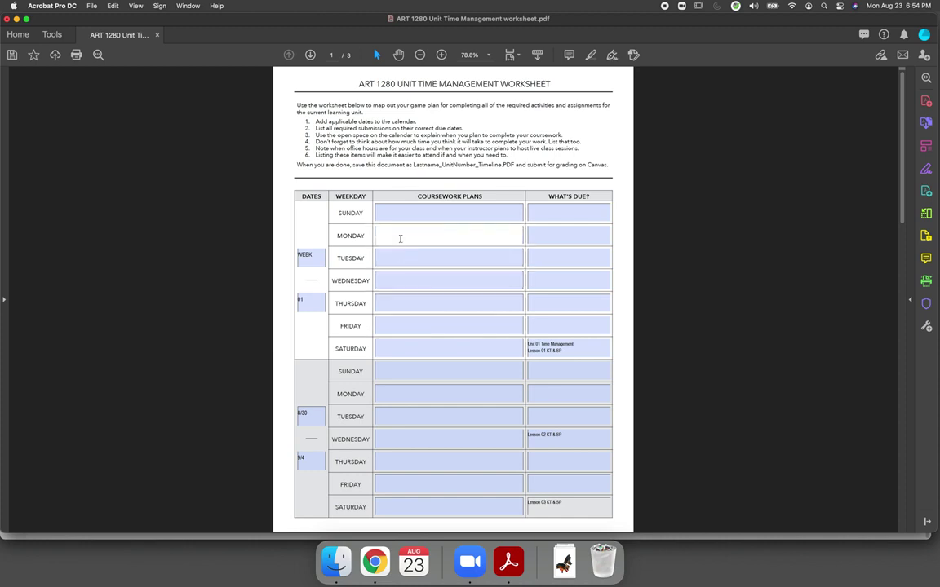
text(R)
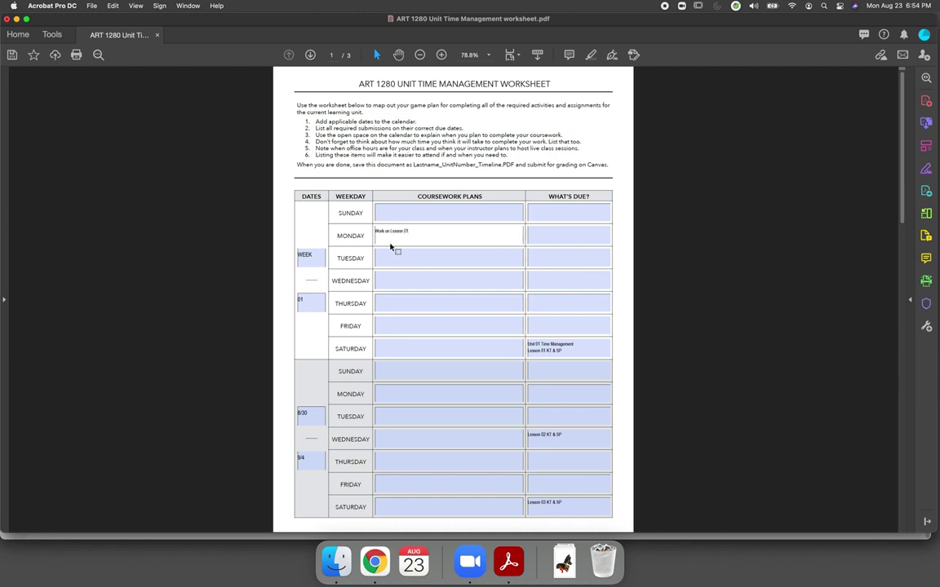
click(375, 562)
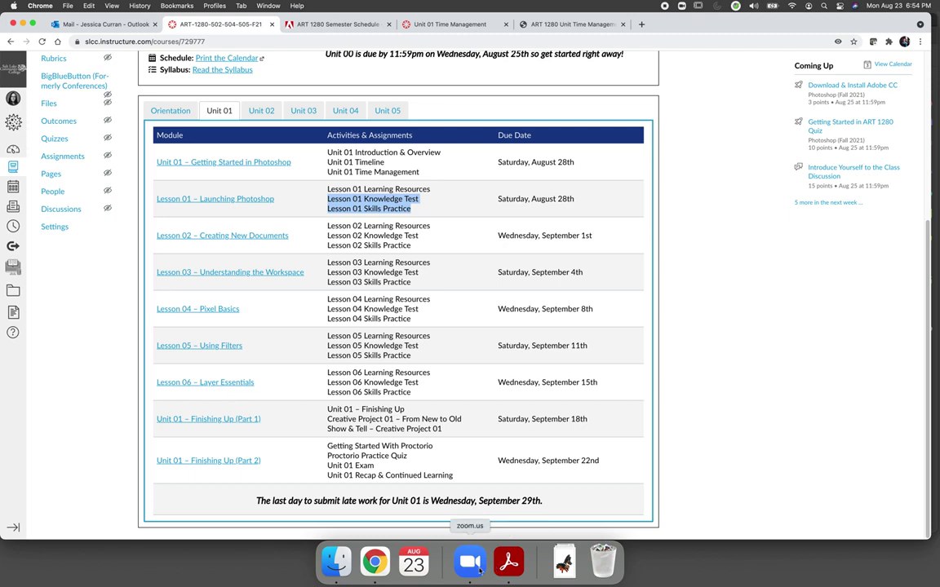
click(507, 571)
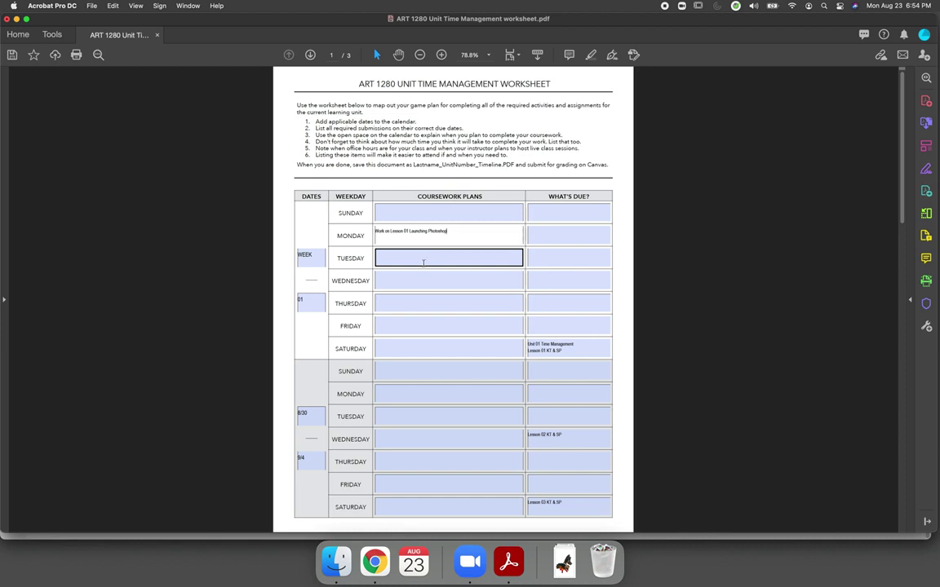
key(Tab)
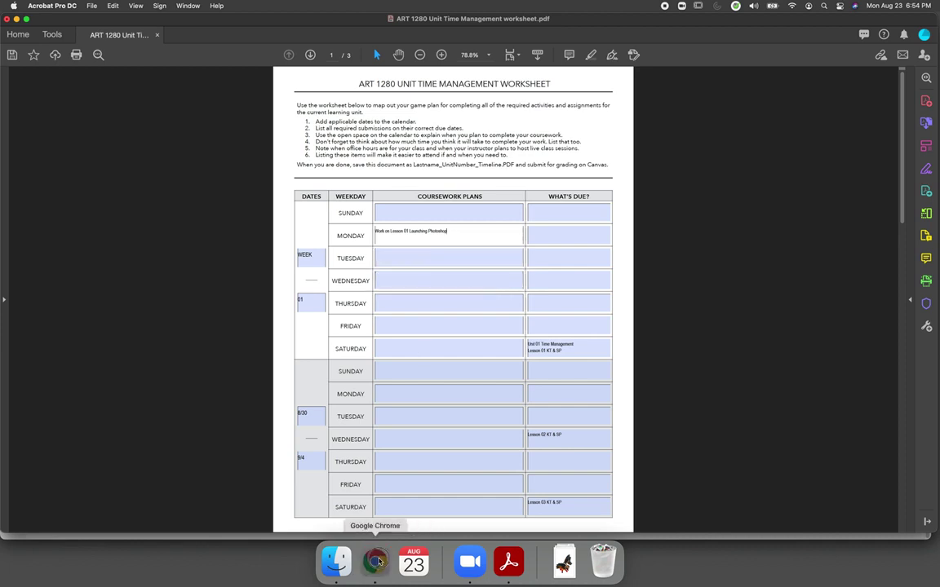
In Chrome, open the Lesson 01 – Launching Photoshop module in a new tab and review the Learning Goals on its lesson page.
click(374, 561)
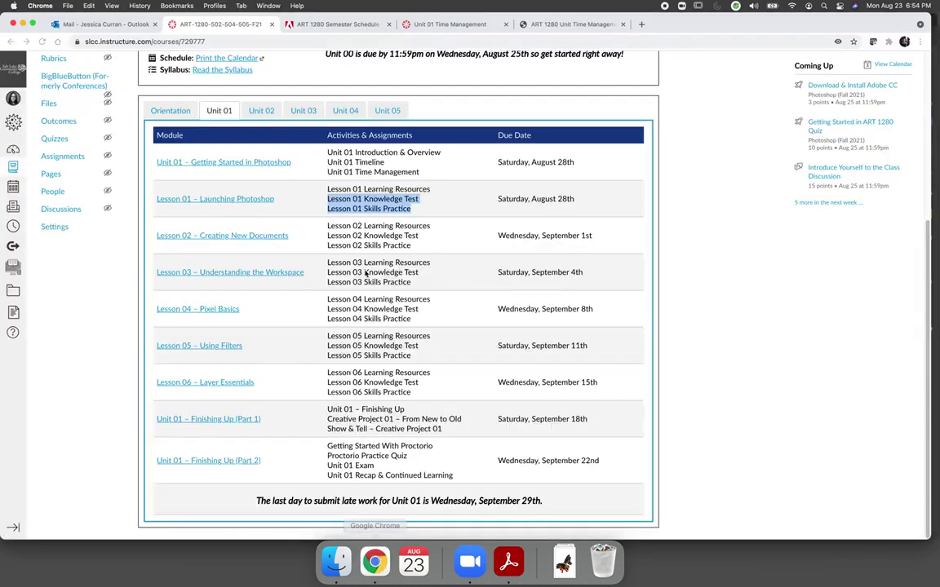
right_click(247, 203)
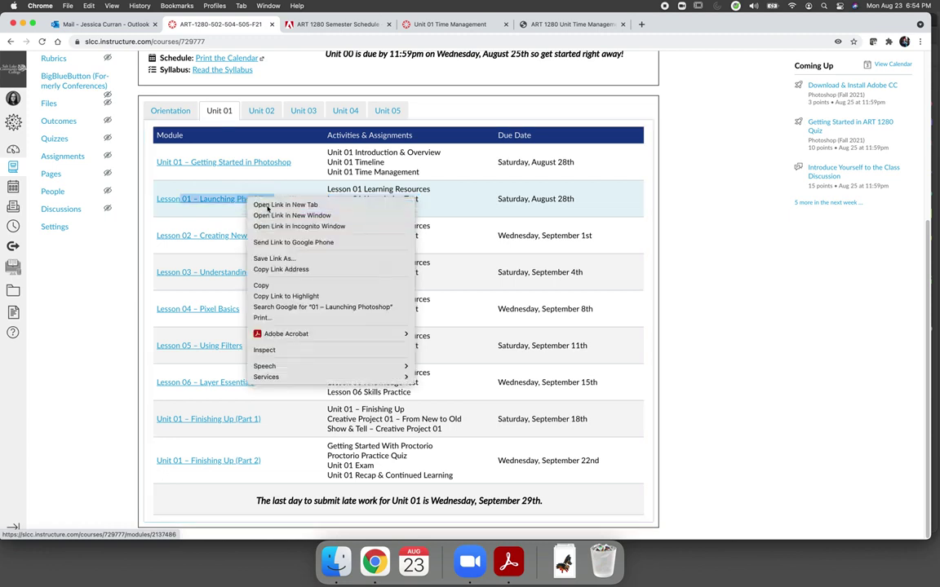
click(254, 205)
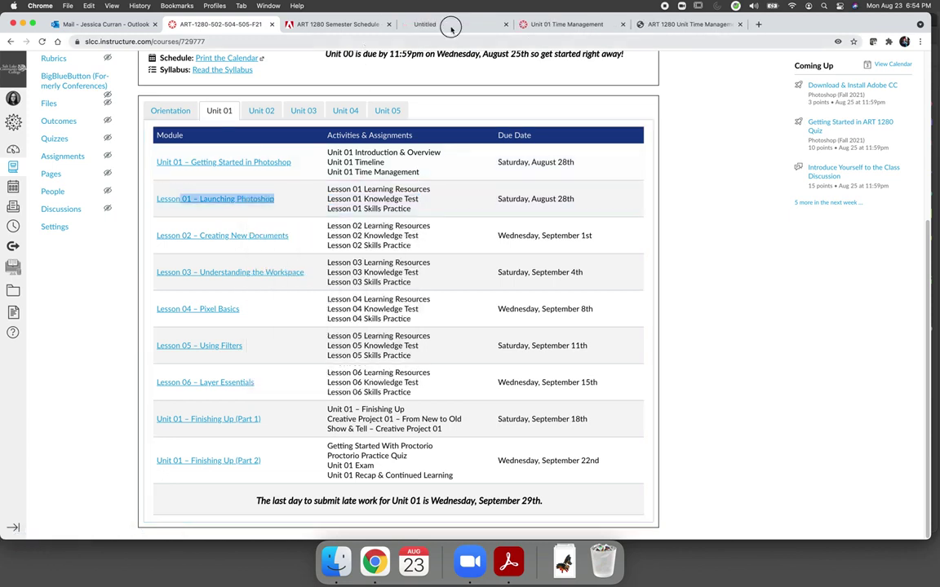
click(478, 22)
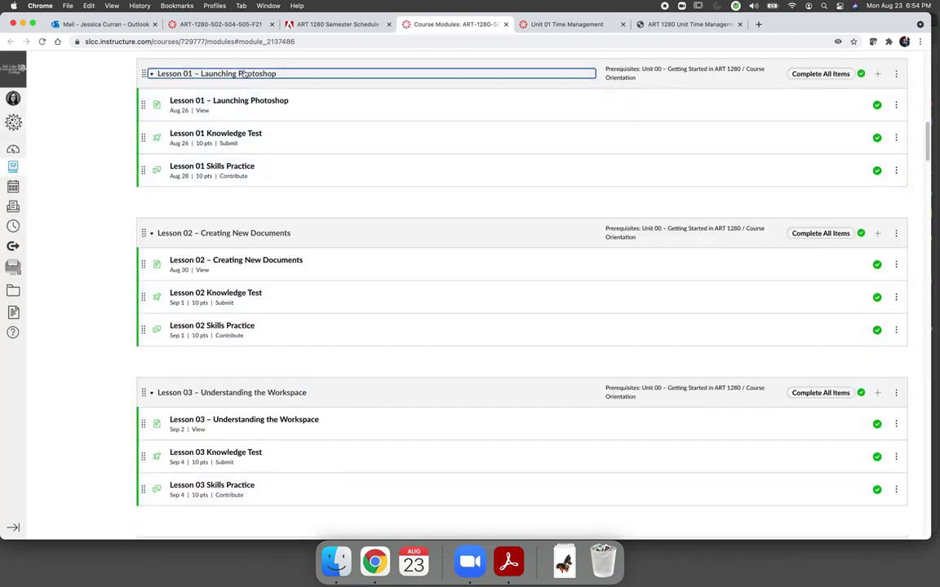
click(208, 100)
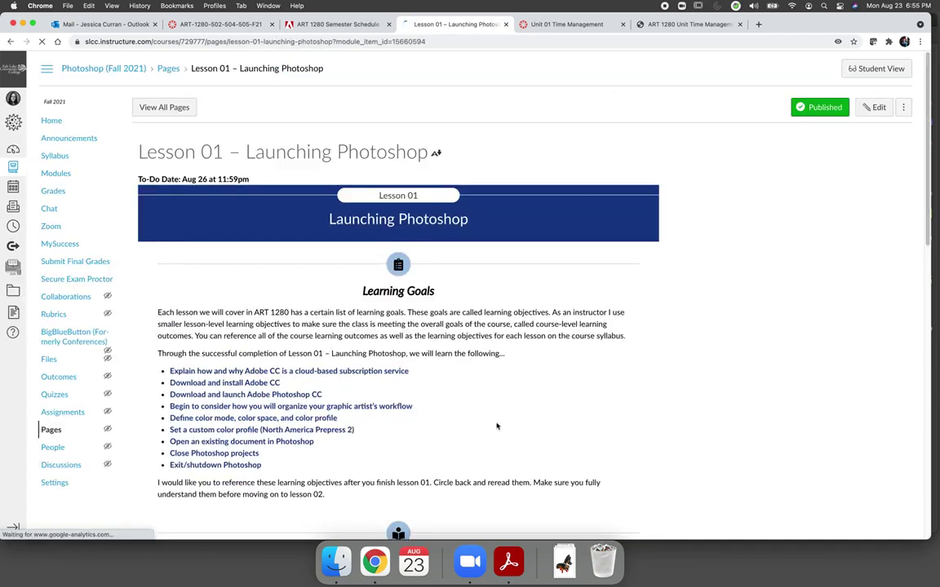
scroll(496, 426, down, 2)
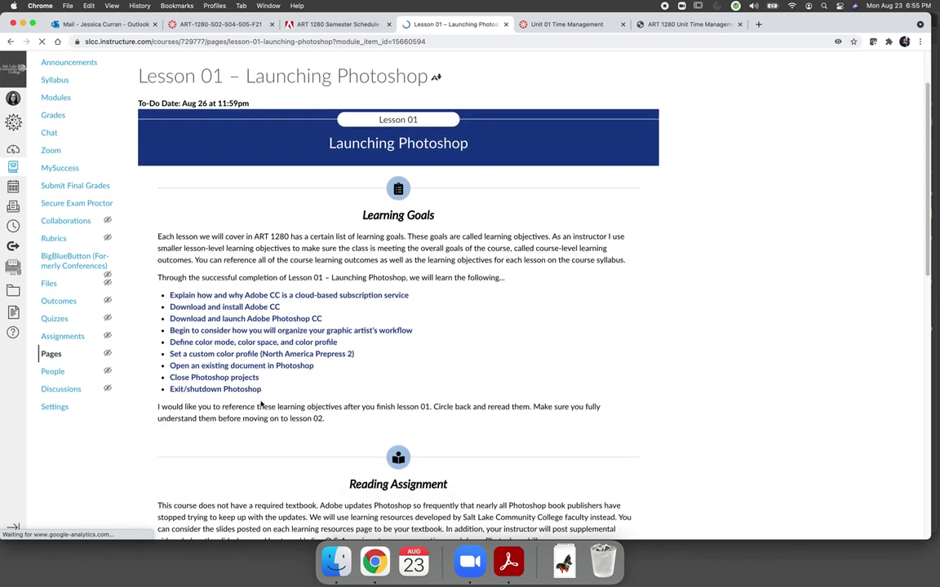
drag(269, 394, 147, 271)
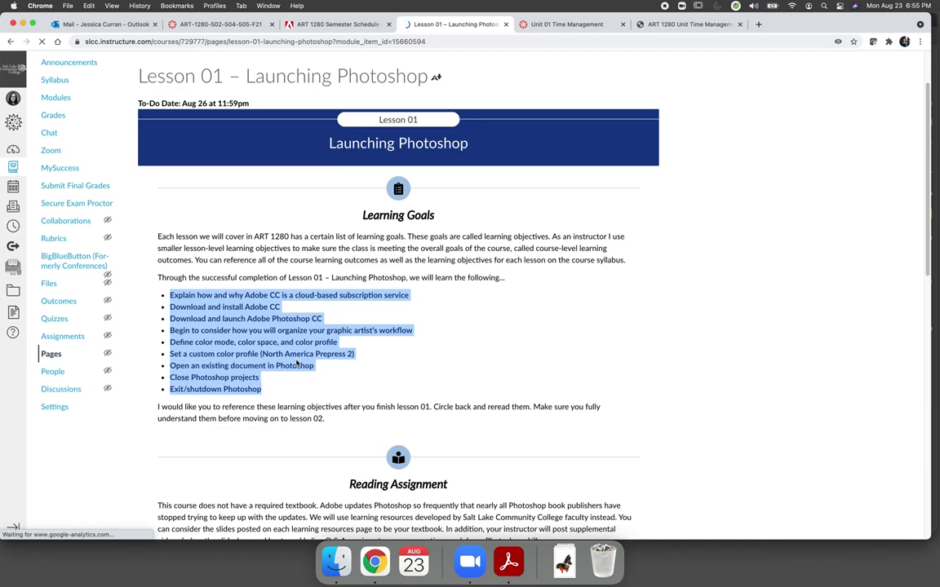
click(341, 390)
Page through the Launching Photoshop slideshow under Reading Assignment up to slide 13.
scroll(341, 391, down, 5)
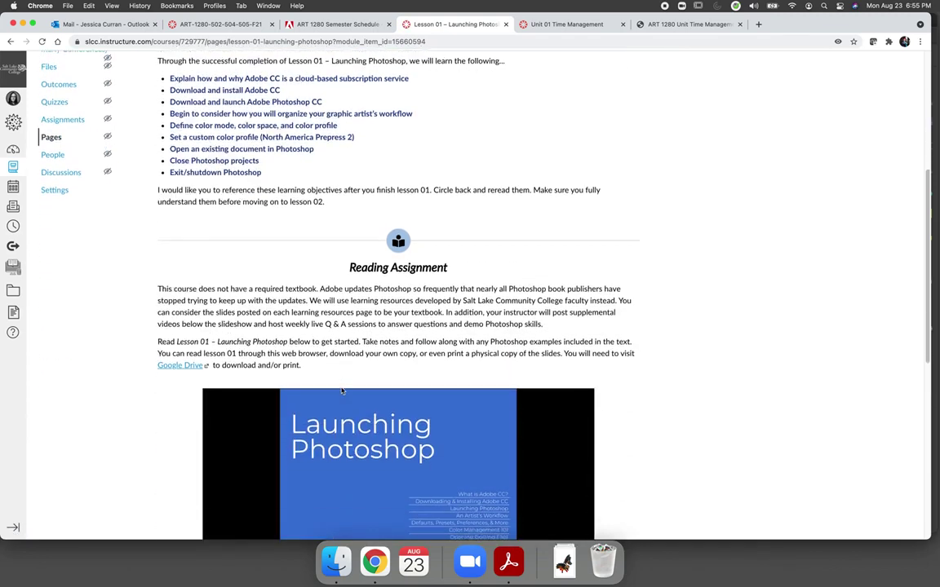
scroll(341, 392, down, 5)
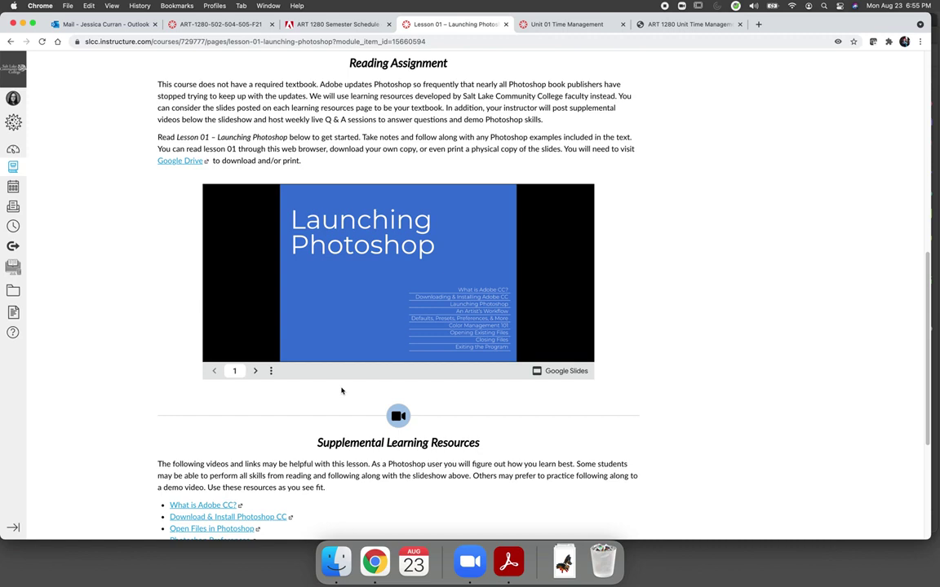
click(254, 372)
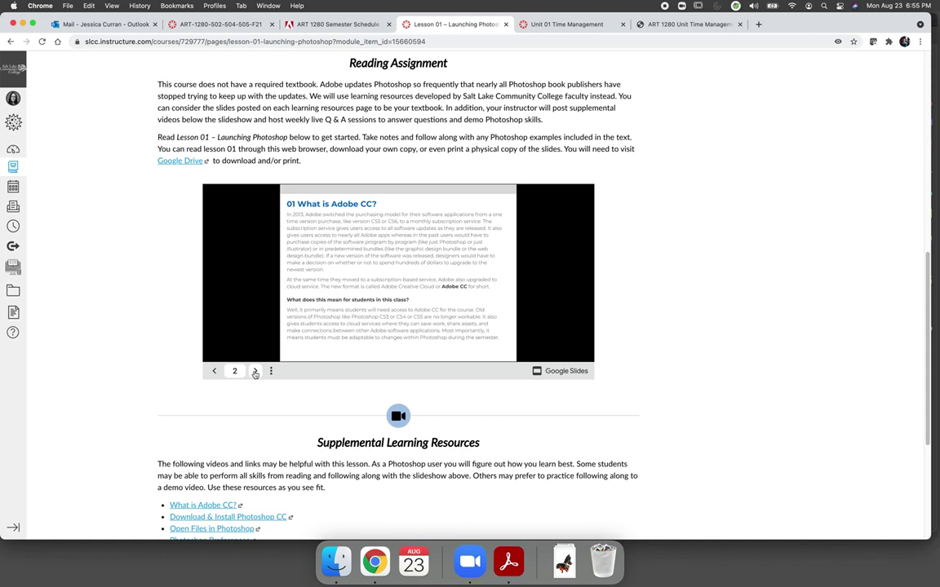
click(254, 372)
click(255, 372)
click(255, 372)
click(254, 372)
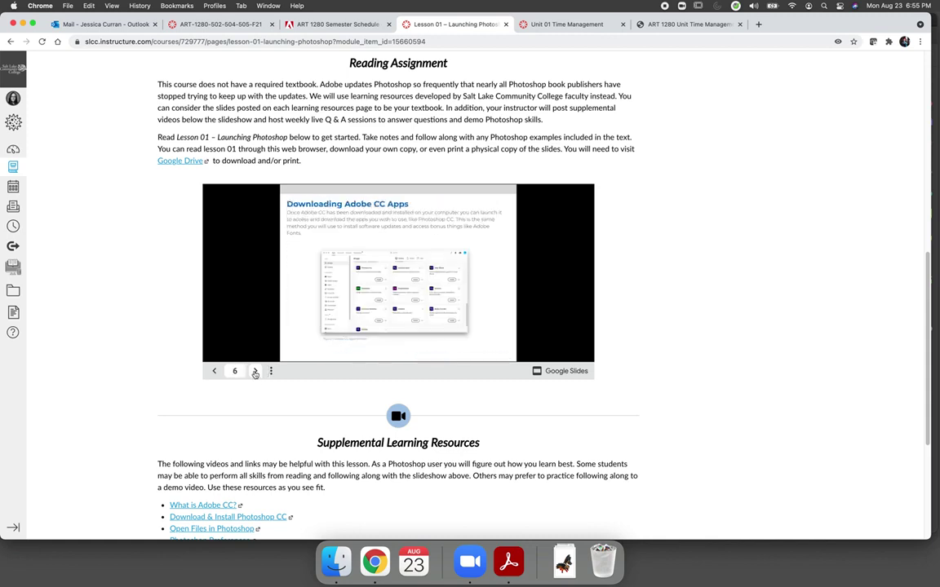
click(254, 372)
click(255, 372)
click(255, 372)
click(255, 372)
click(255, 372)
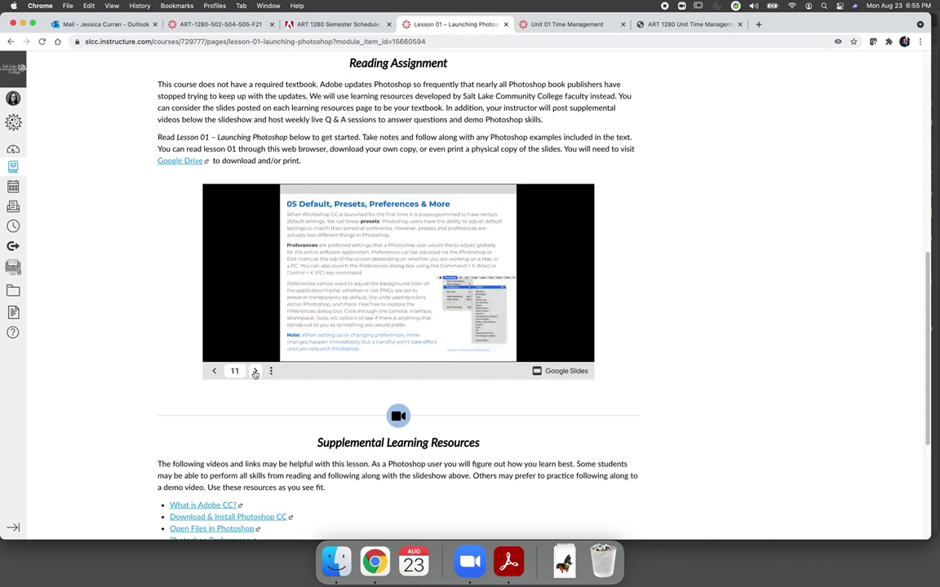
click(255, 372)
click(254, 372)
Look through the slideshow's list of slide titles down to the last slide and return to the lesson's Learning Goals.
click(234, 371)
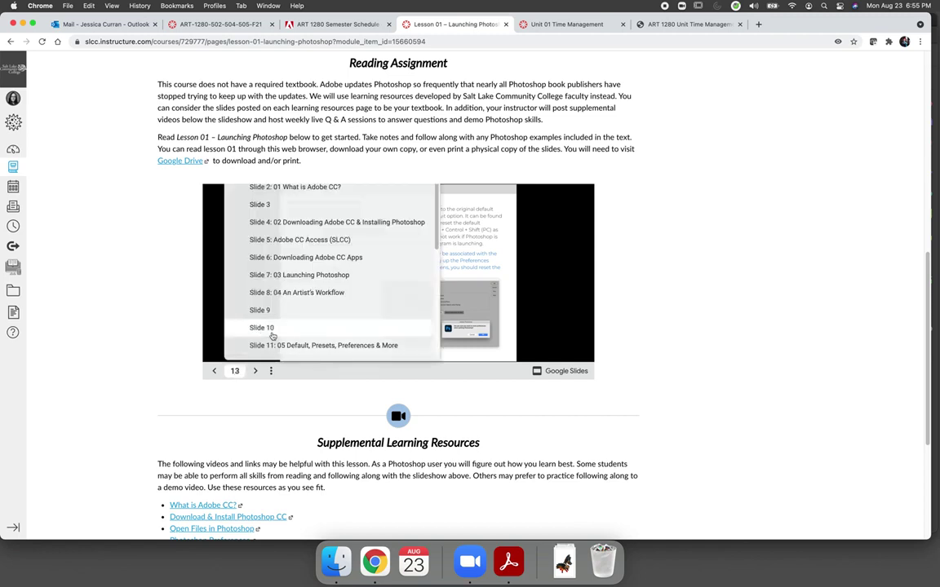
scroll(261, 326, down, 5)
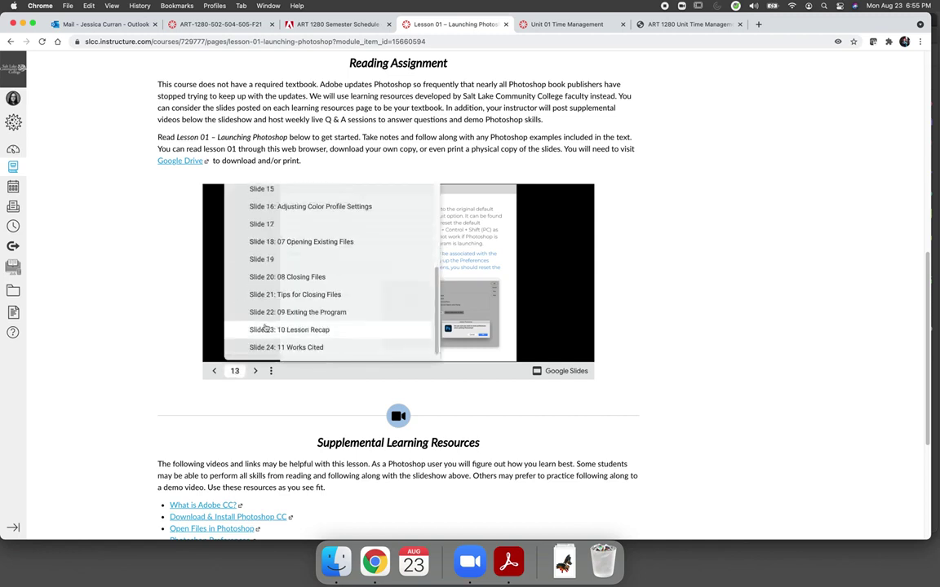
scroll(241, 347, down, 2)
scroll(195, 343, down, 1)
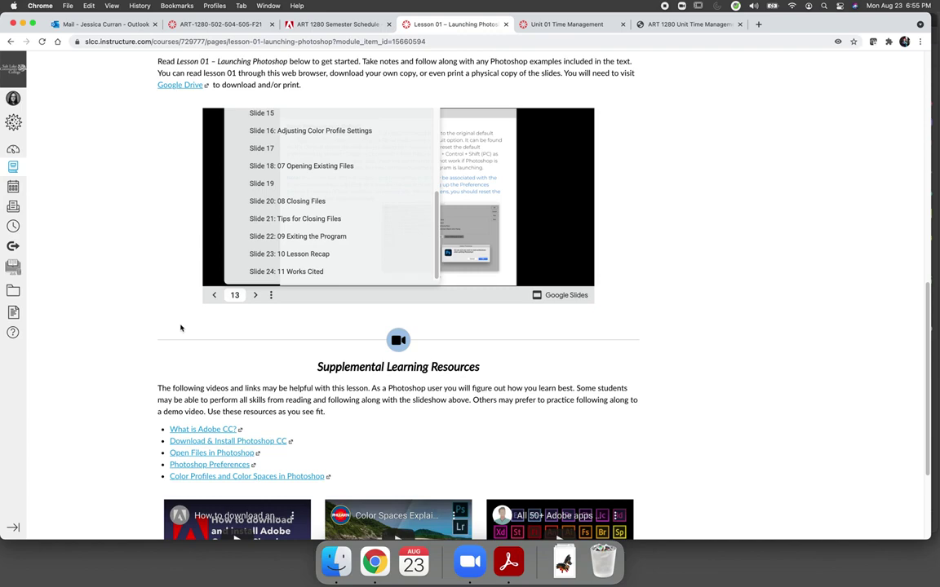
click(180, 327)
scroll(180, 327, up, 10)
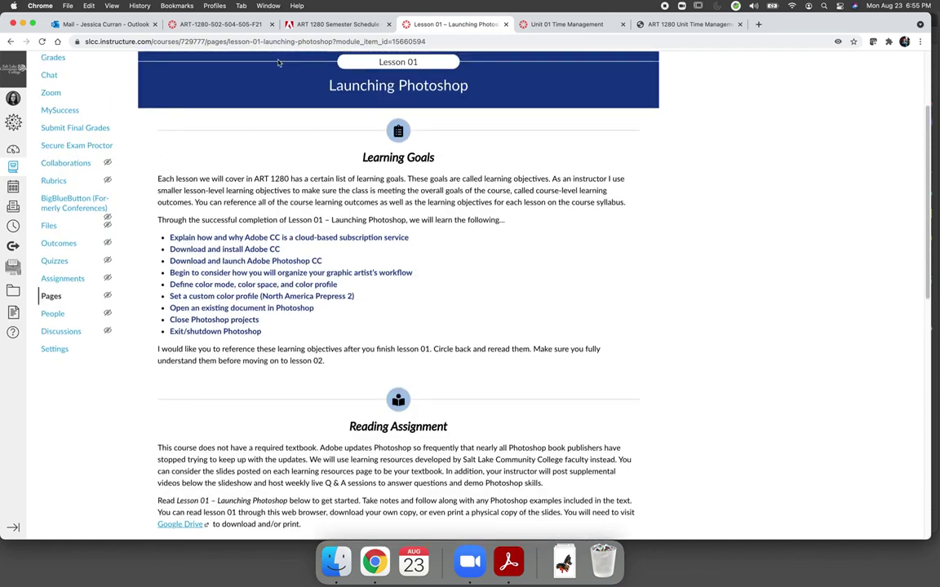
View the semester schedule in Chrome, switch to Acrobat and append "and Lesson 02" to the first Monday's Coursework Plans entry.
key(ctrl+shift+Tab)
key(ctrl+shift+Tab)
click(335, 27)
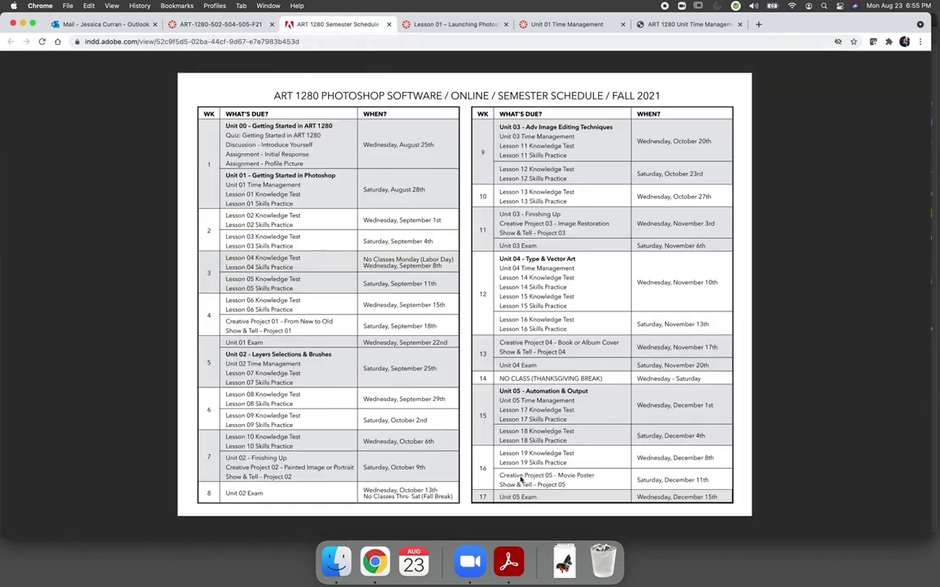
click(508, 562)
click(449, 213)
click(453, 233)
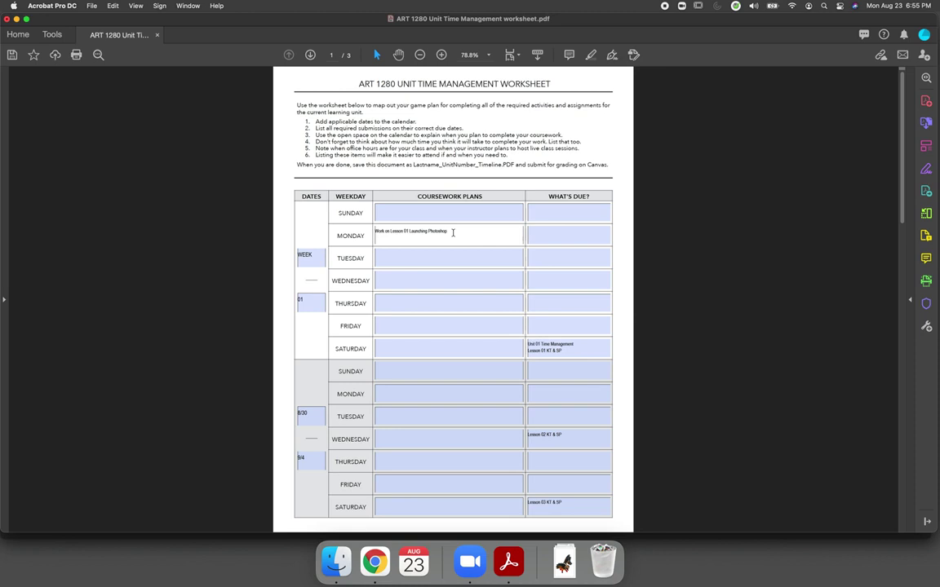
text(and Lesson 02)
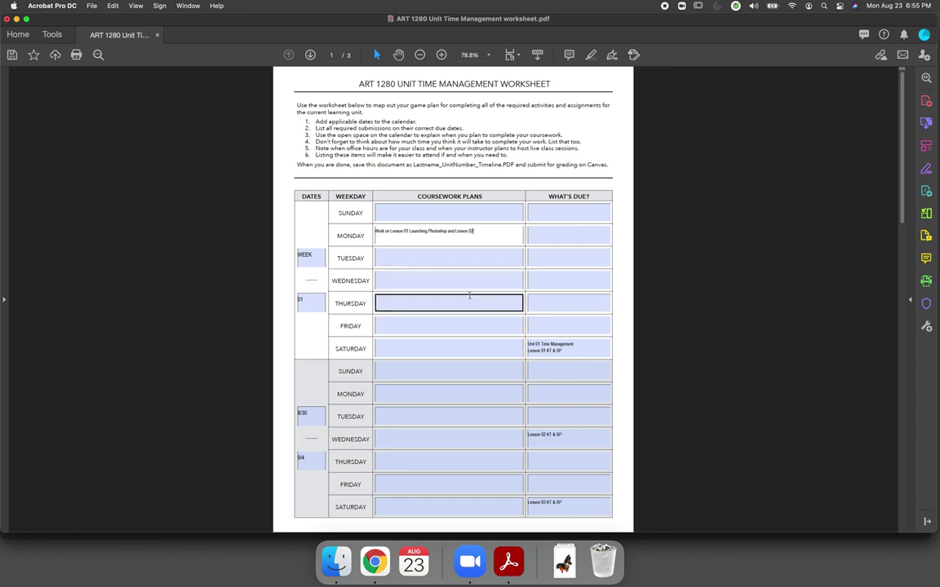
Check the Lesson 02 title on Chrome's course page and append "Creating New Documents" to Acrobat's first Monday Coursework Plans entry.
click(374, 561)
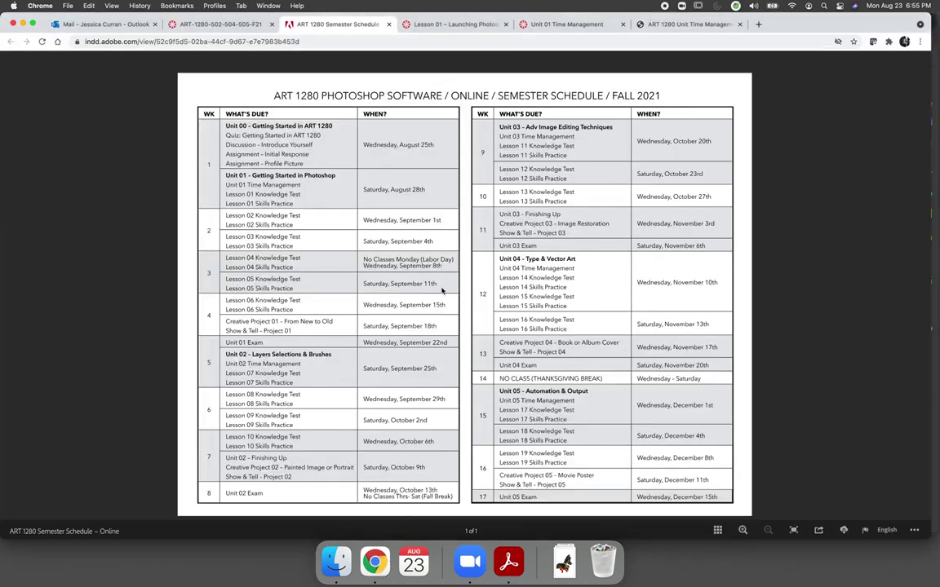
click(221, 25)
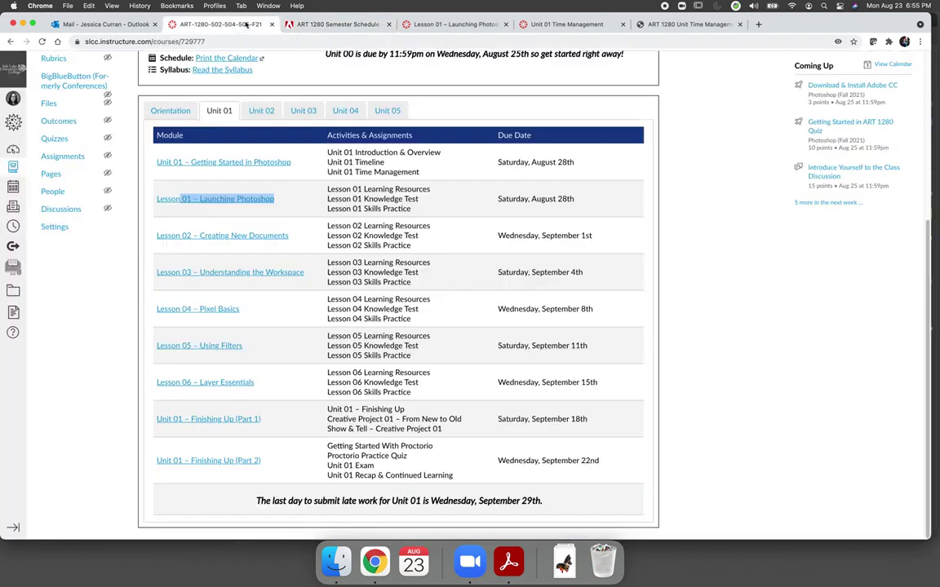
click(508, 561)
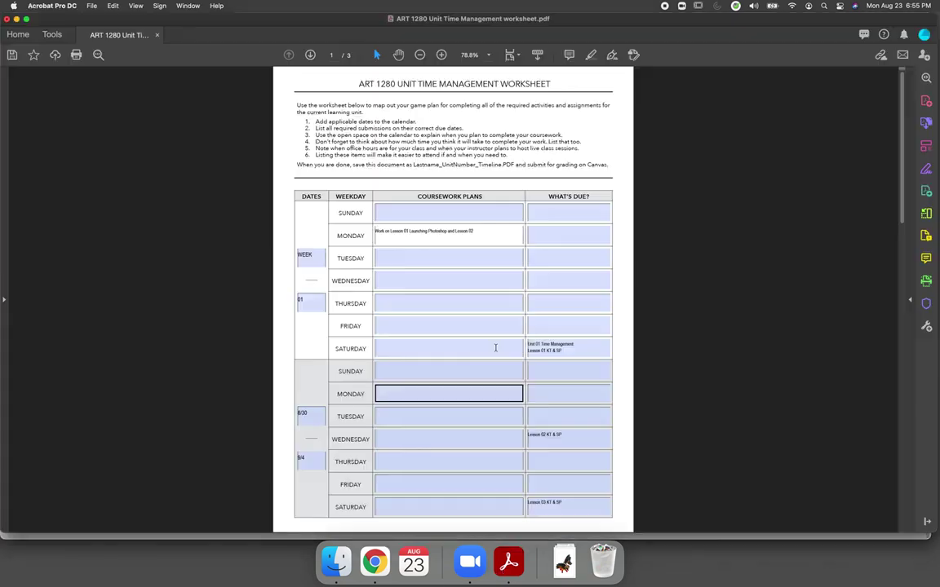
text(Creating)
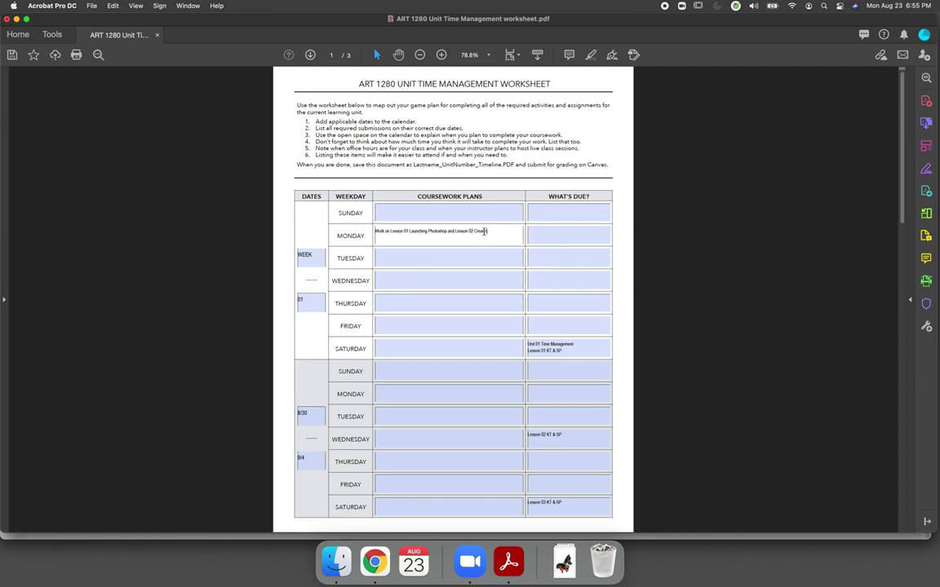
text( New Documen)
key(BackSpace)
key(BackSpace)
key(BackSpace)
text(ments)
click(448, 263)
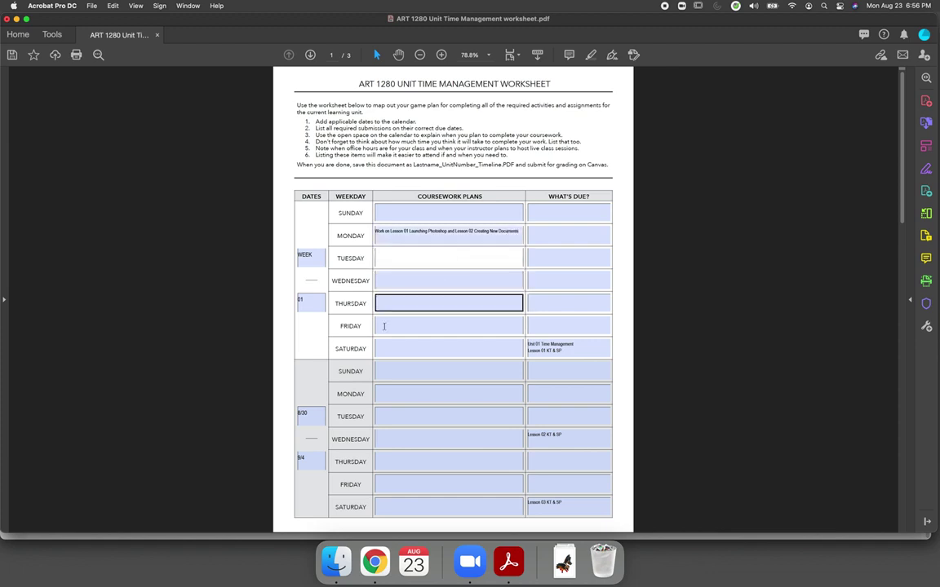